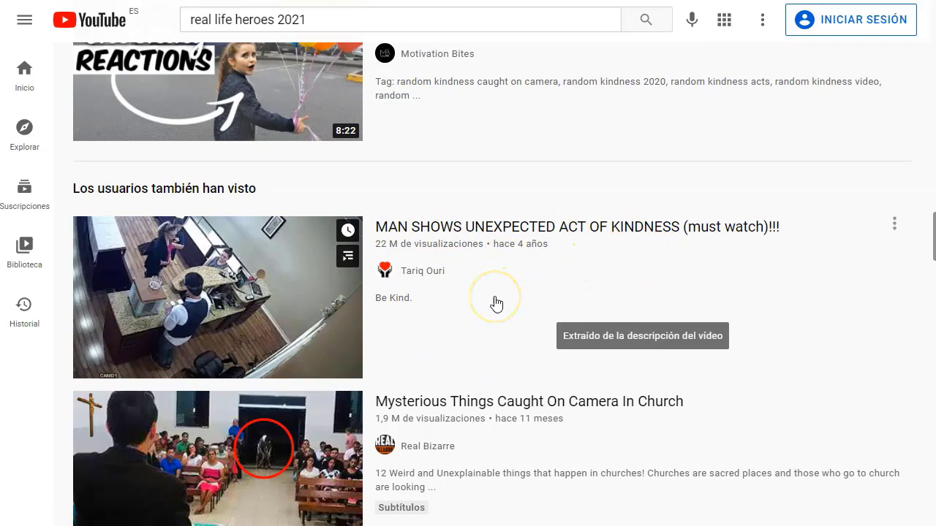
- Open the FactFaction video "7 héroes de la vida real atrapados en la cámara" from the search results and pause its playback
scroll(483, 304, "down", 2)
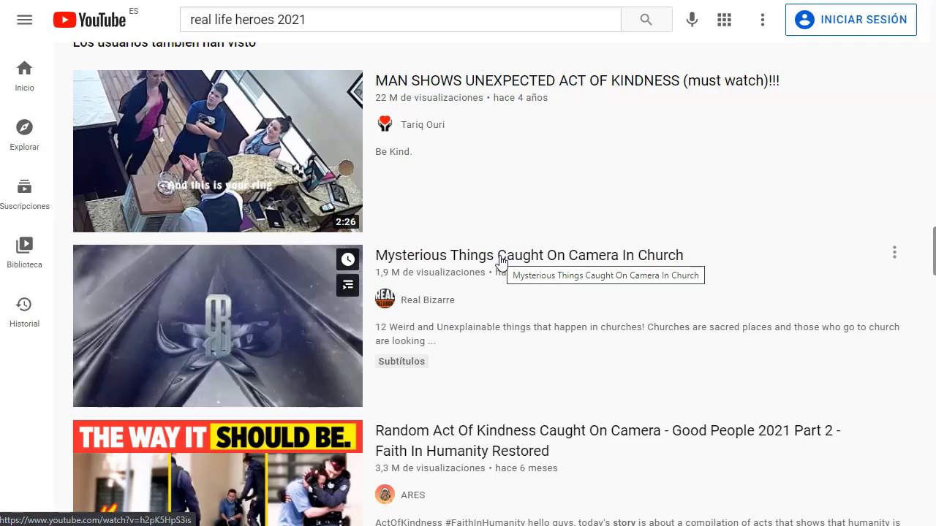
left_click(466, 233)
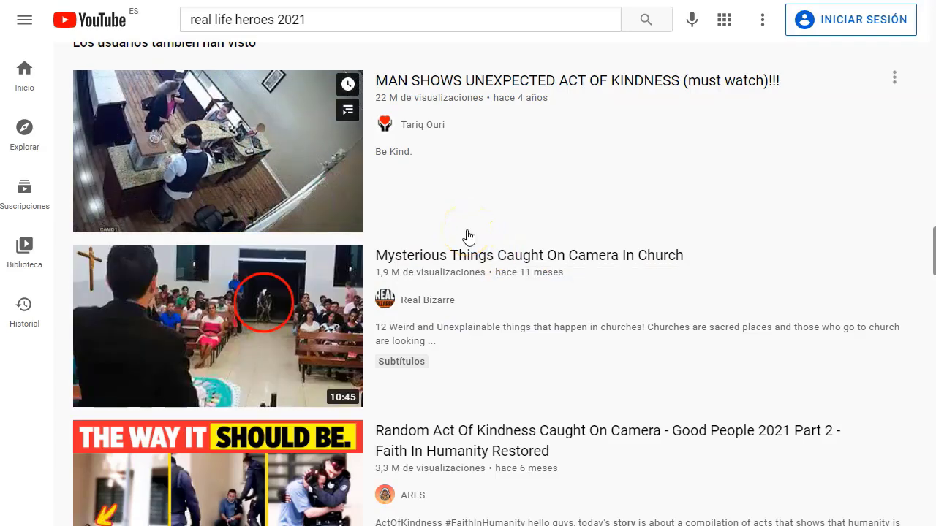
scroll(468, 238, "down", 10)
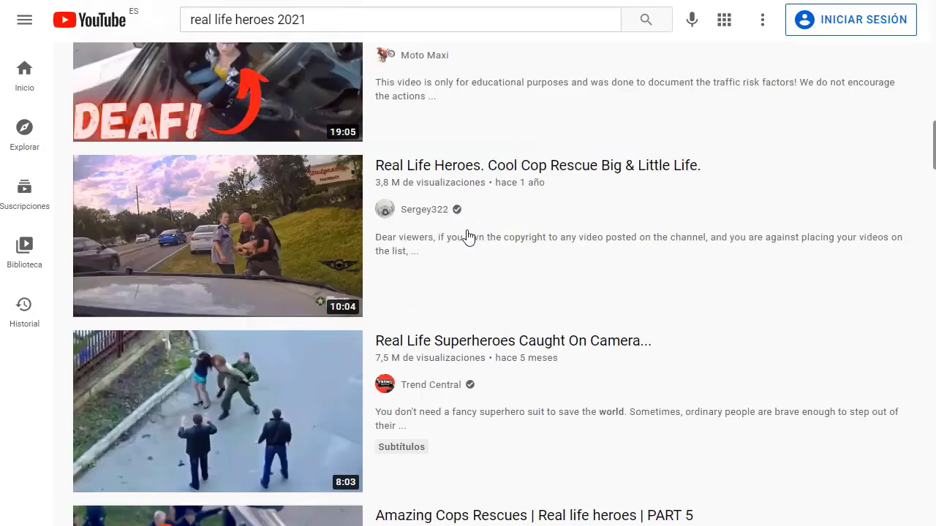
scroll(468, 238, "up", 4)
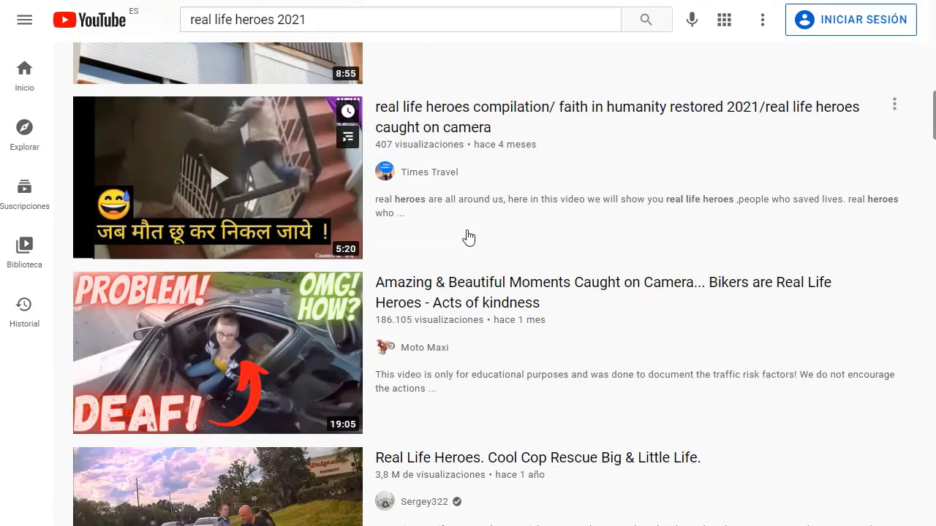
scroll(468, 238, "up", 4)
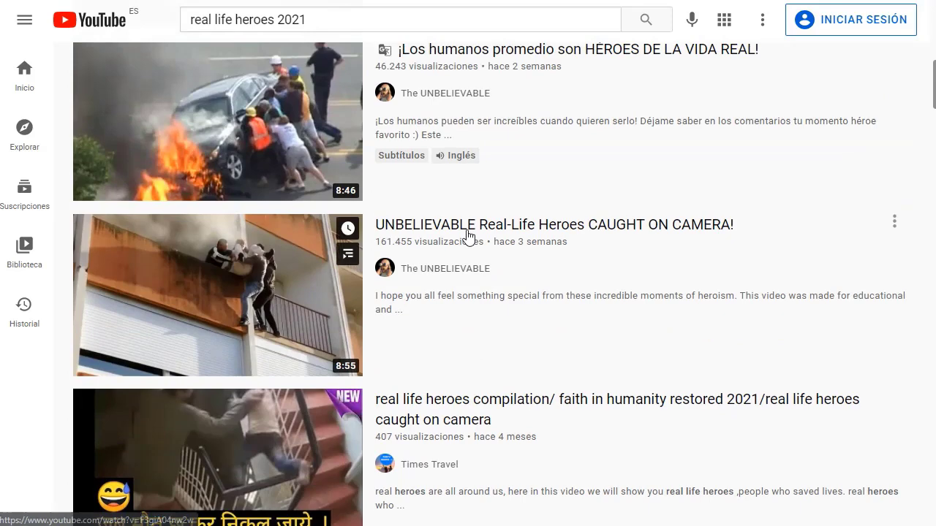
scroll(468, 238, "up", 5)
scroll(556, 322, "down", 1)
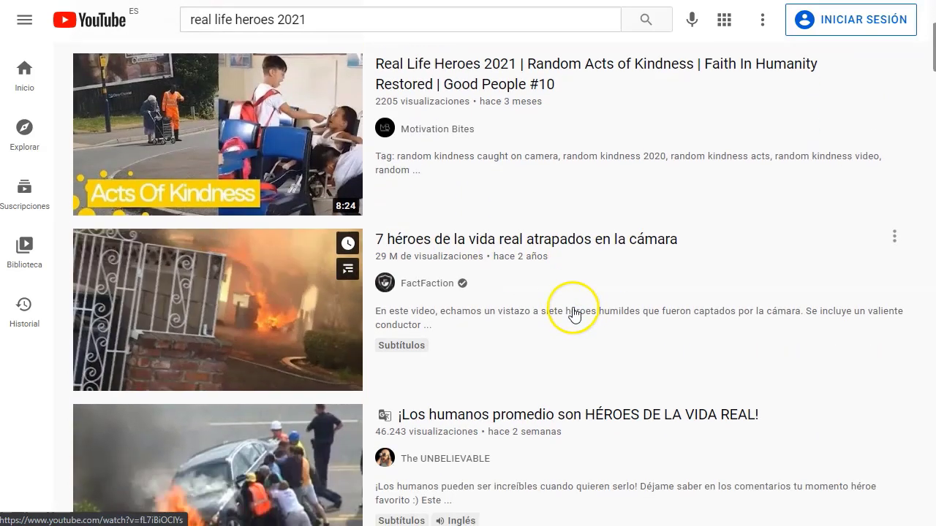
left_click(408, 243)
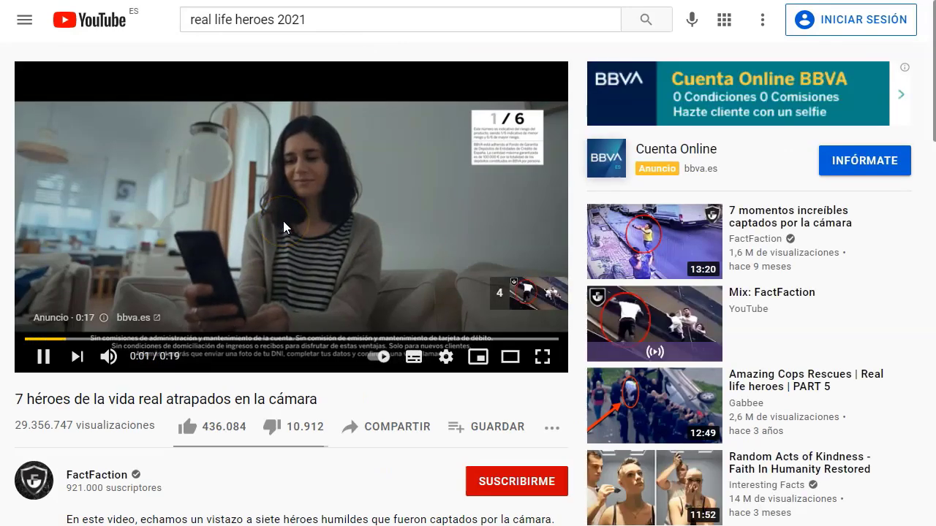
left_click(43, 356)
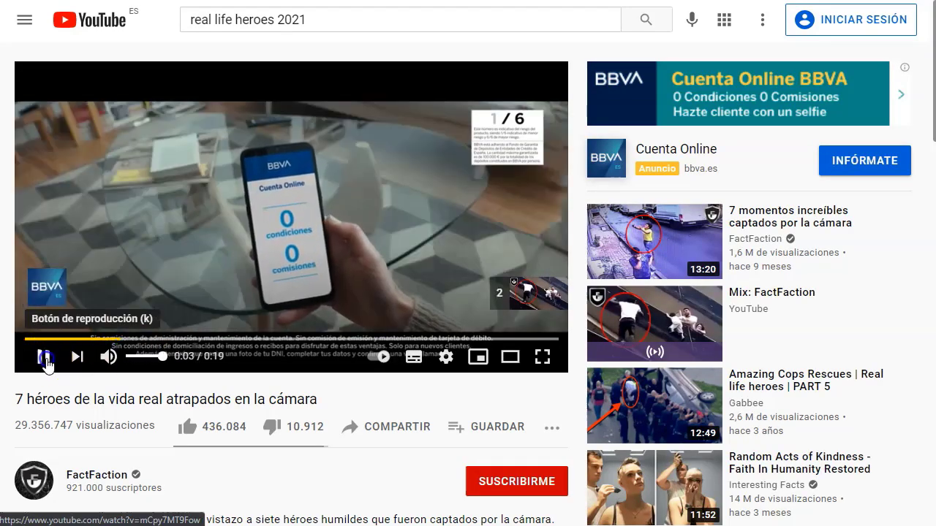
scroll(236, 268, "down", 2)
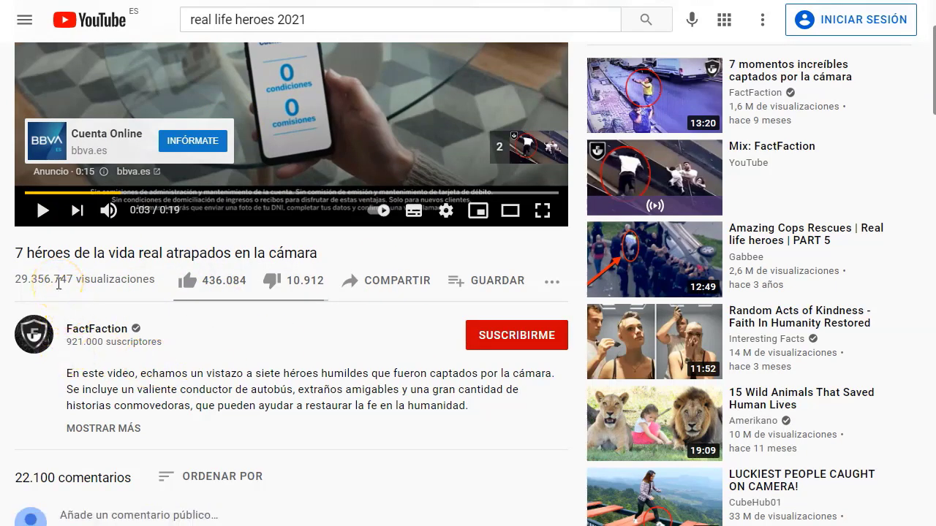
scroll(58, 284, "up", 1)
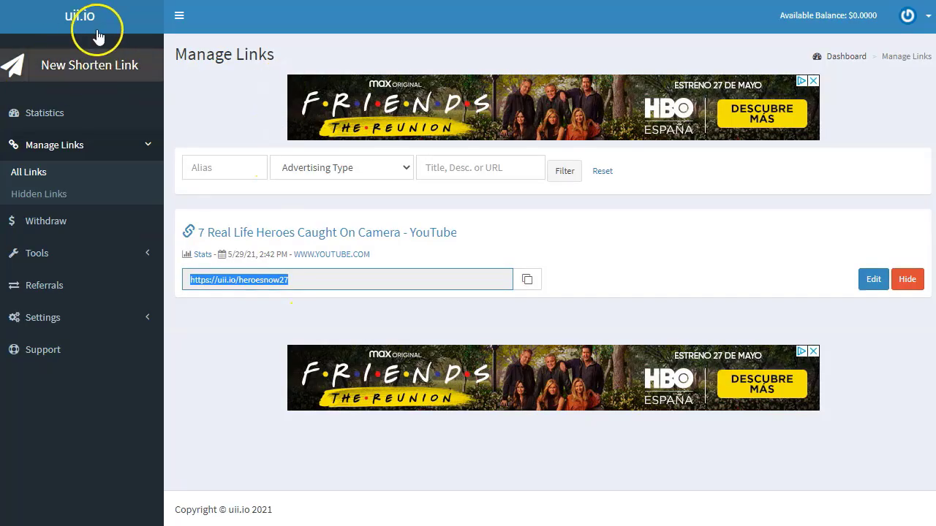
left_click(94, 66)
left_click(265, 100)
type("https://www.youtube.com/watch?v=fL7IBiOClYs")
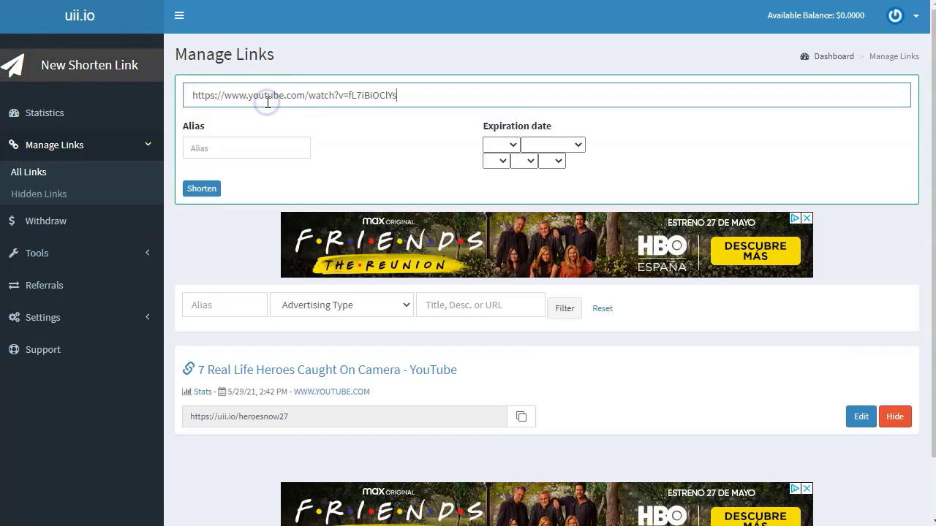
- Set the new link's alias to heroes2021nice and shorten it
left_click(262, 149)
key("Escape")
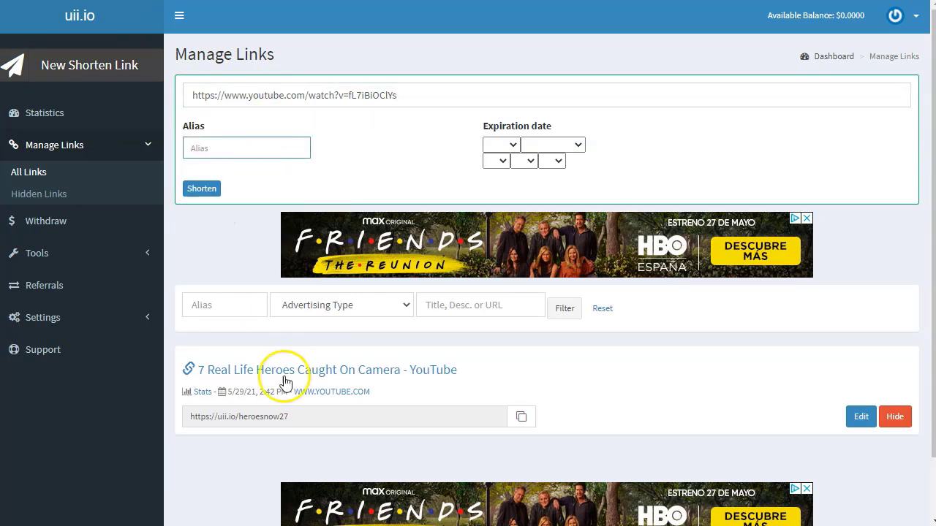
left_click(274, 418)
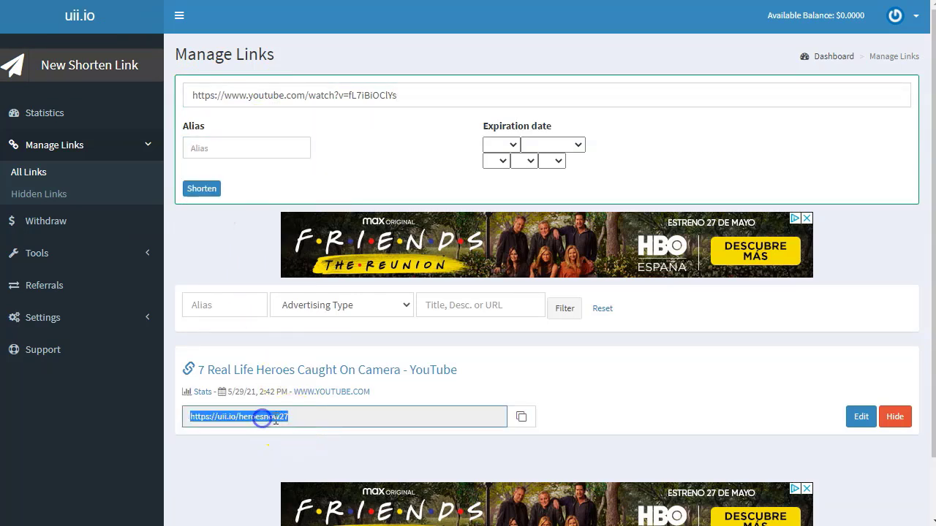
left_click(229, 148)
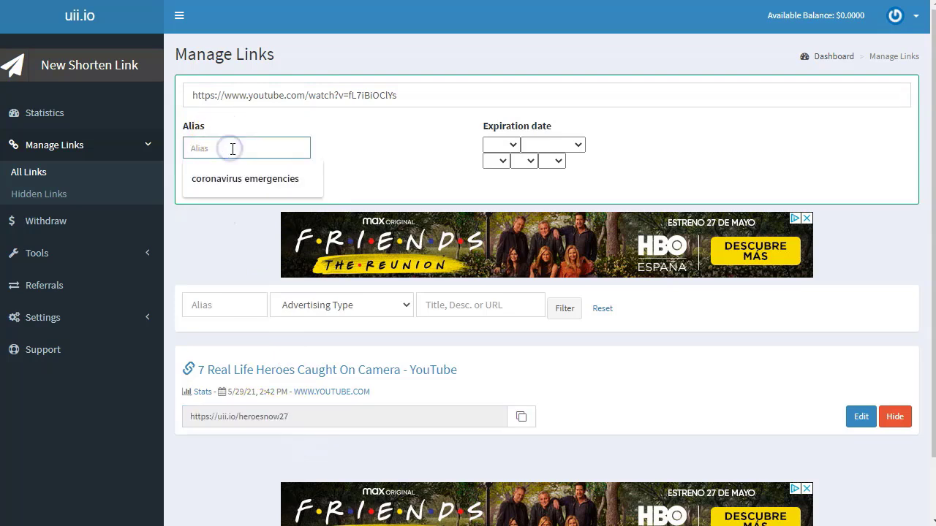
type("heroes2021")
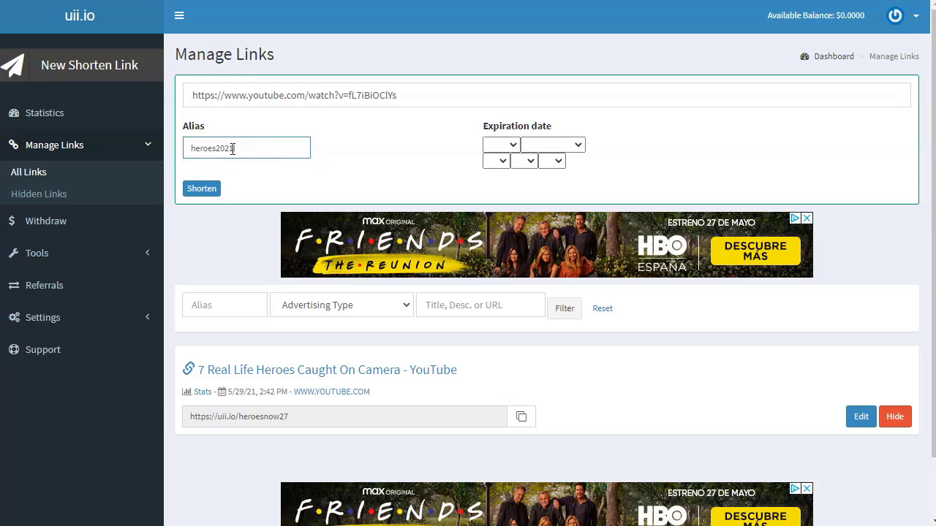
type("nice")
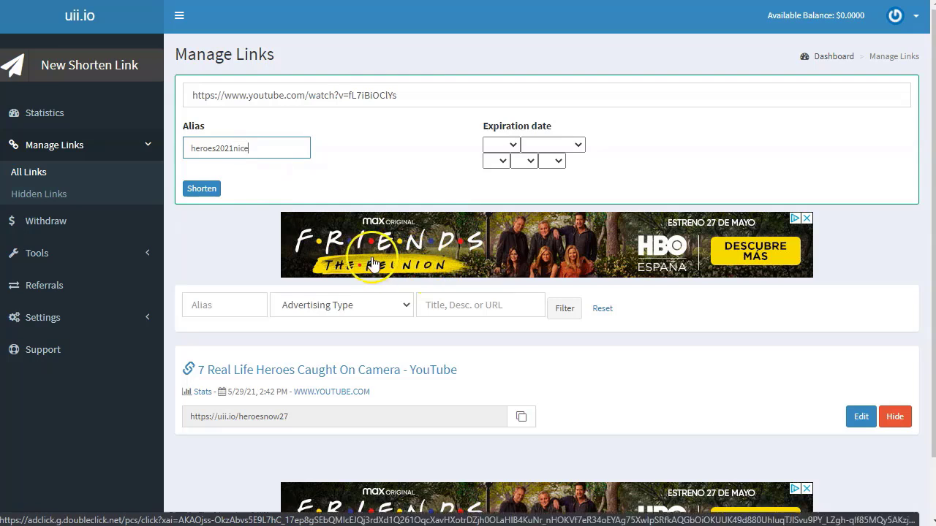
left_click(202, 191)
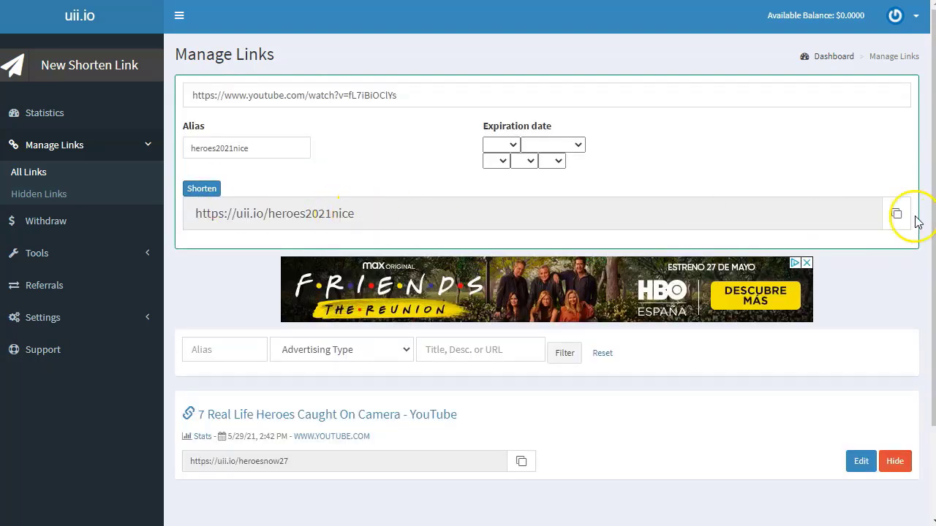
left_click(897, 215)
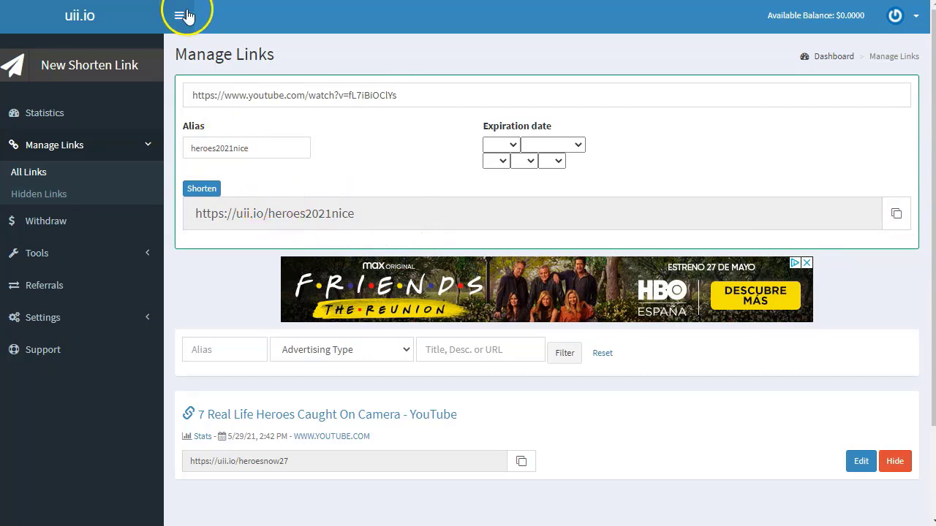
key("ctrl+Tab")
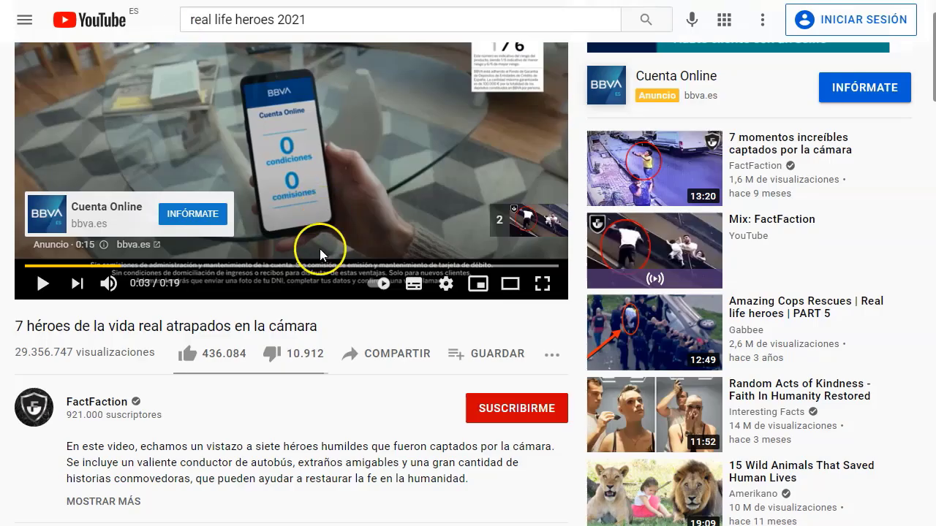
scroll(249, 314, "up", 1)
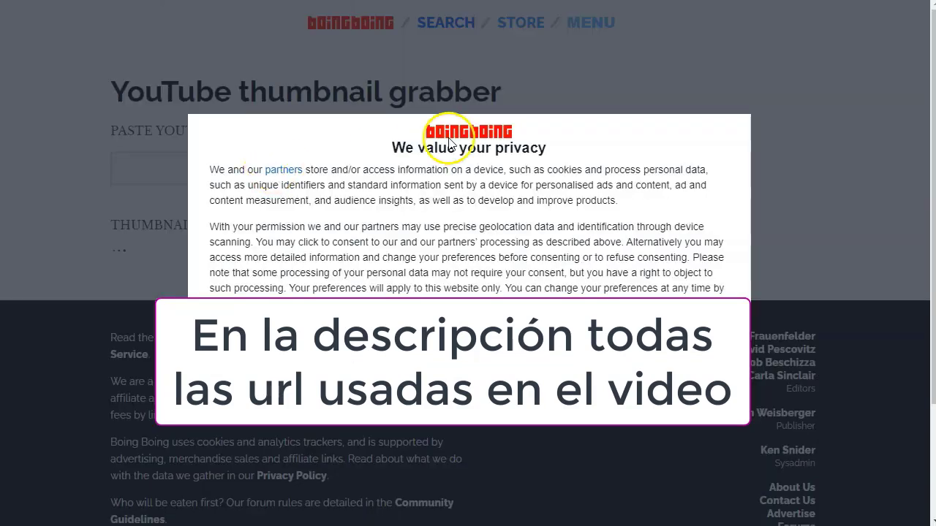
left_click(629, 358)
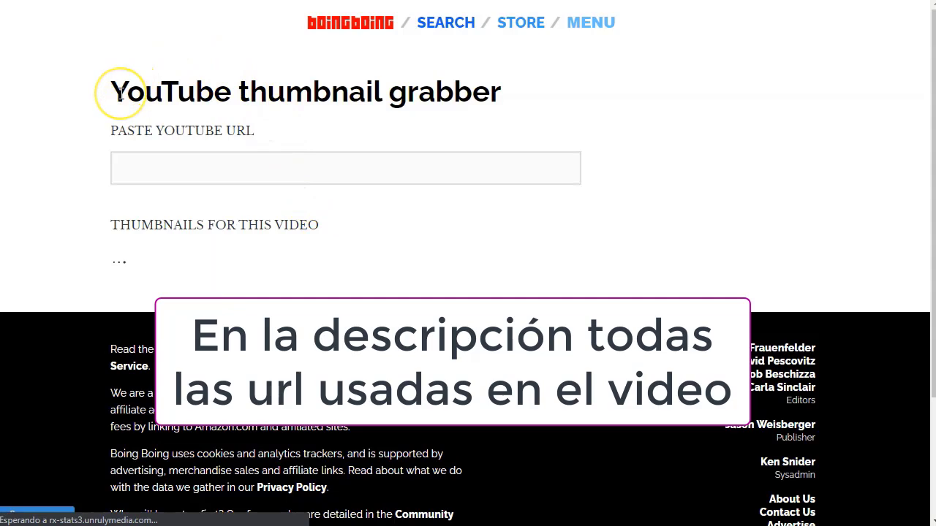
left_click_drag(115, 93, 238, 99)
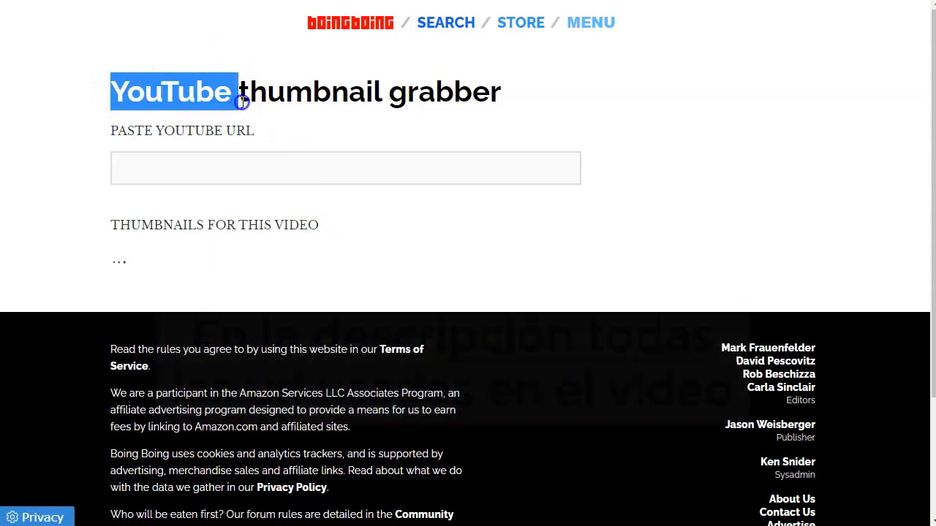
left_click(458, 94)
double_click(459, 94)
left_click(549, 95)
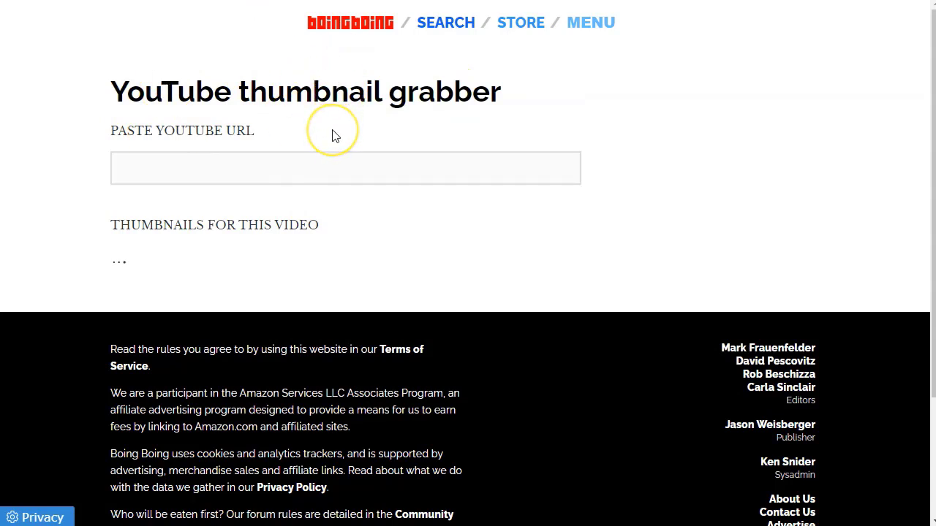
left_click(290, 173)
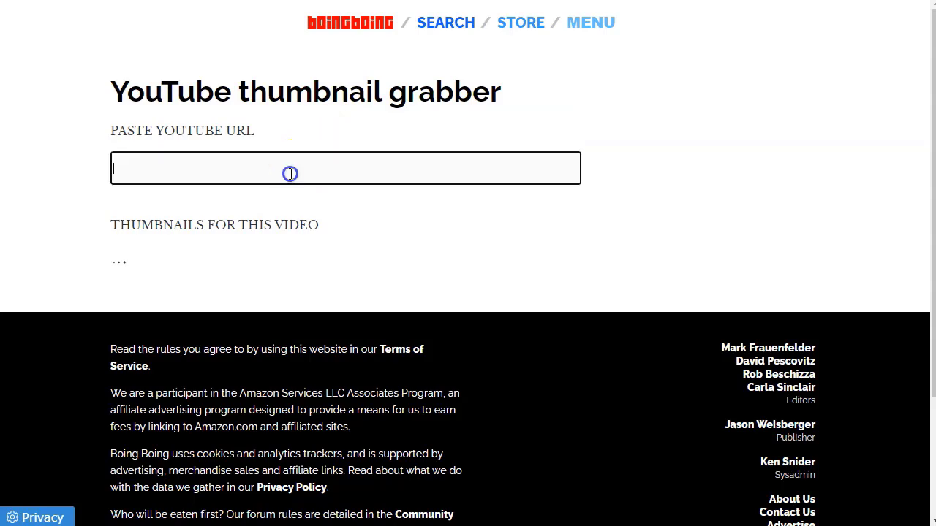
key("ctrl+v")
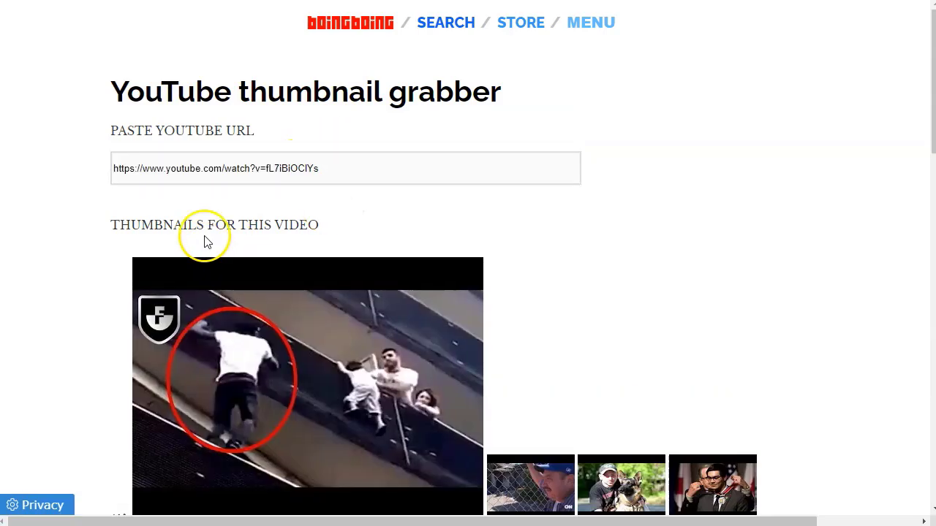
- Save the largest thumbnail image to the Pictures folder as 7heroes in JPEG format and close the downloads bar
scroll(51, 405, "down", 3)
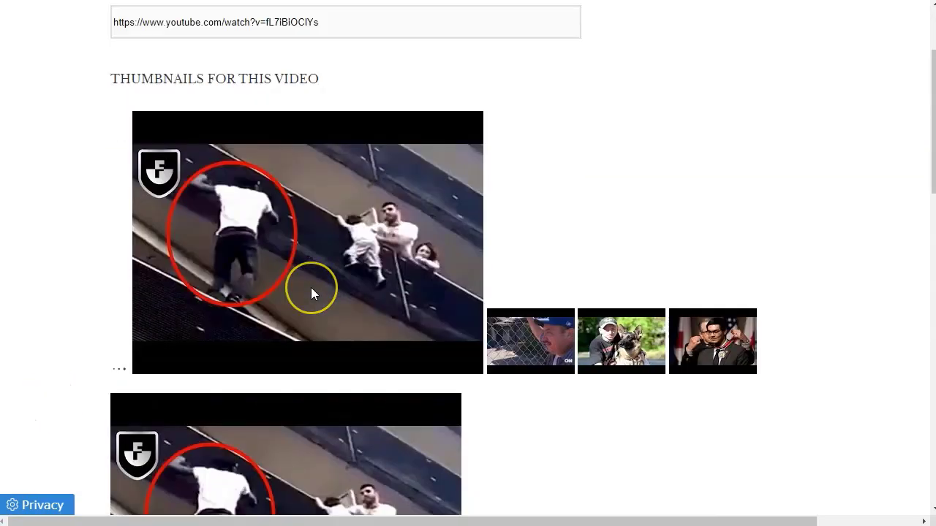
scroll(311, 294, "down", 10)
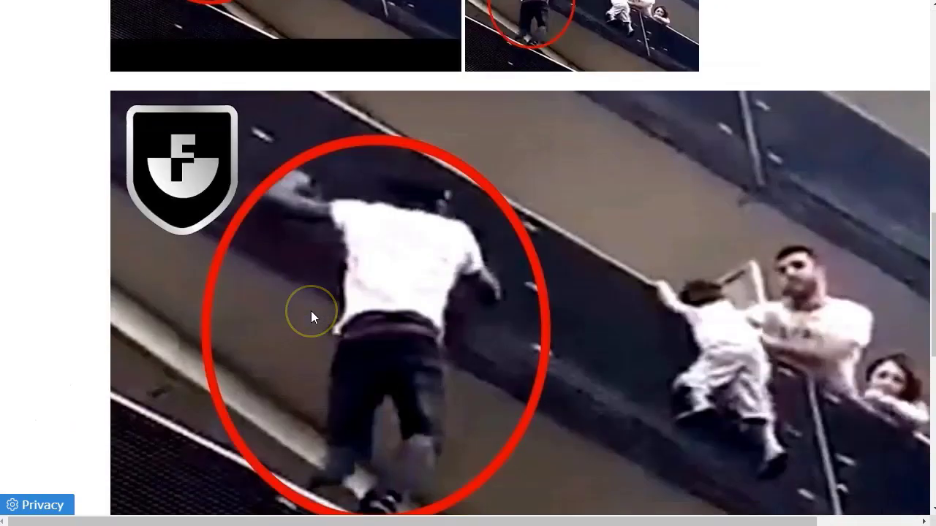
scroll(493, 286, "up", 6)
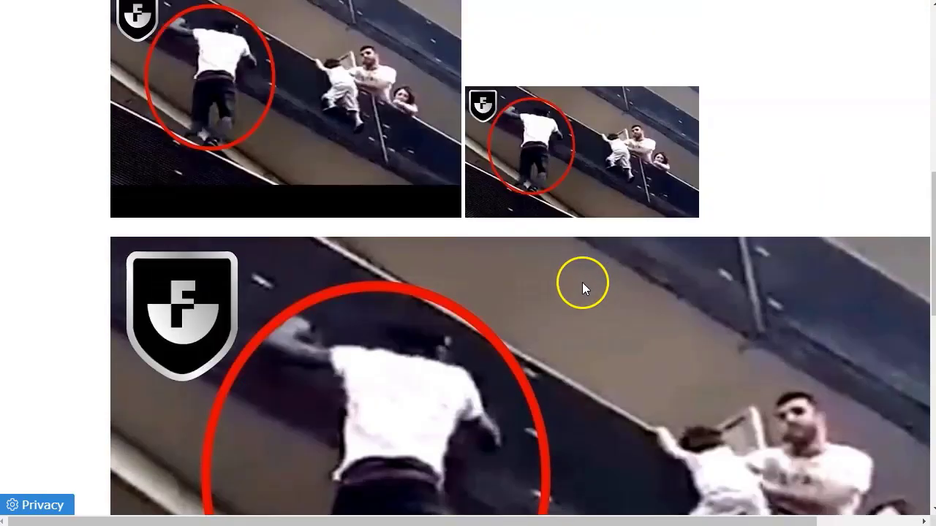
scroll(582, 284, "down", 3)
right_click(575, 221)
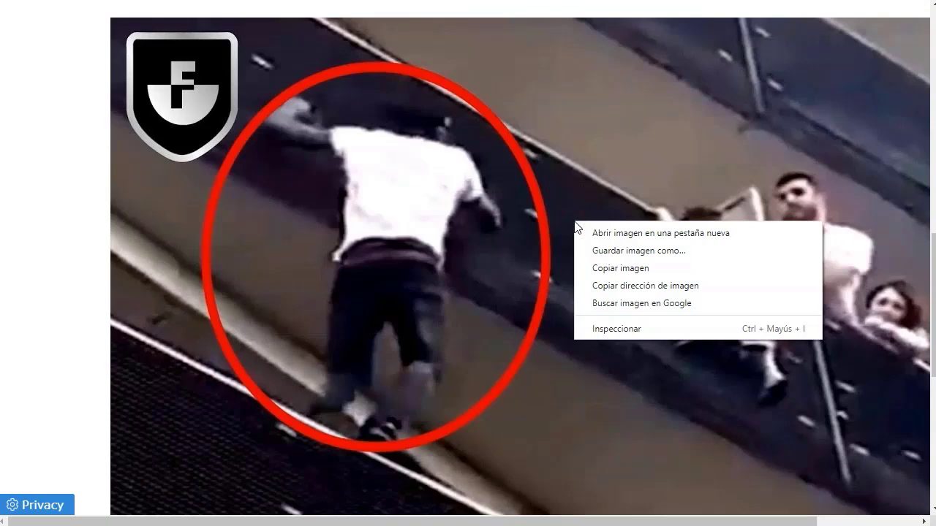
left_click(629, 250)
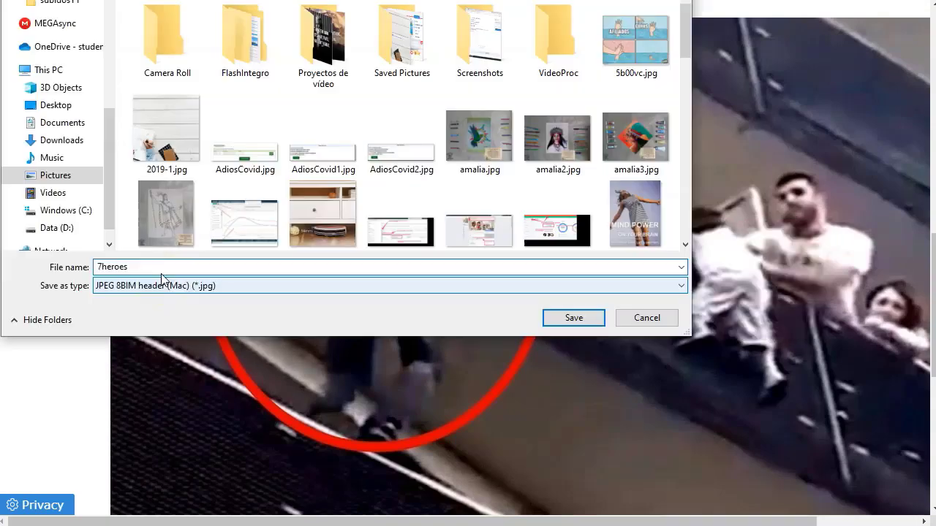
key("Return")
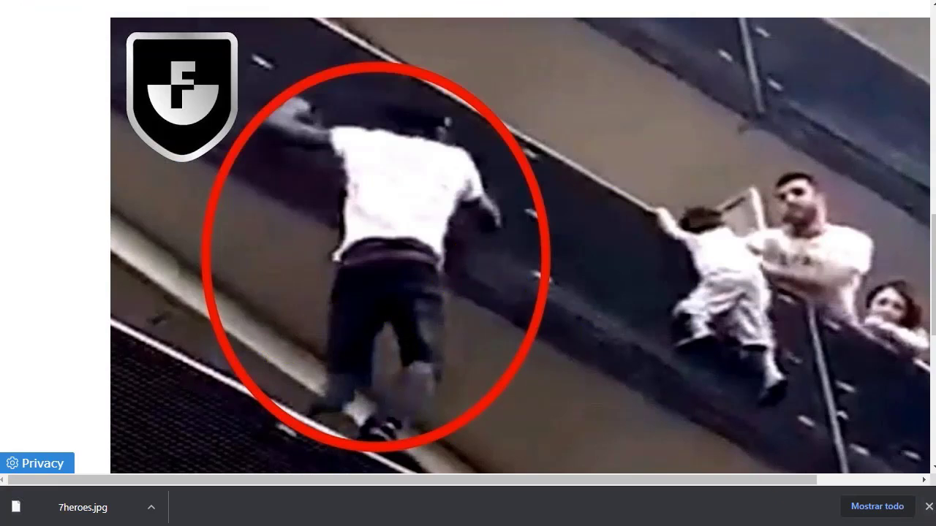
left_click(928, 506)
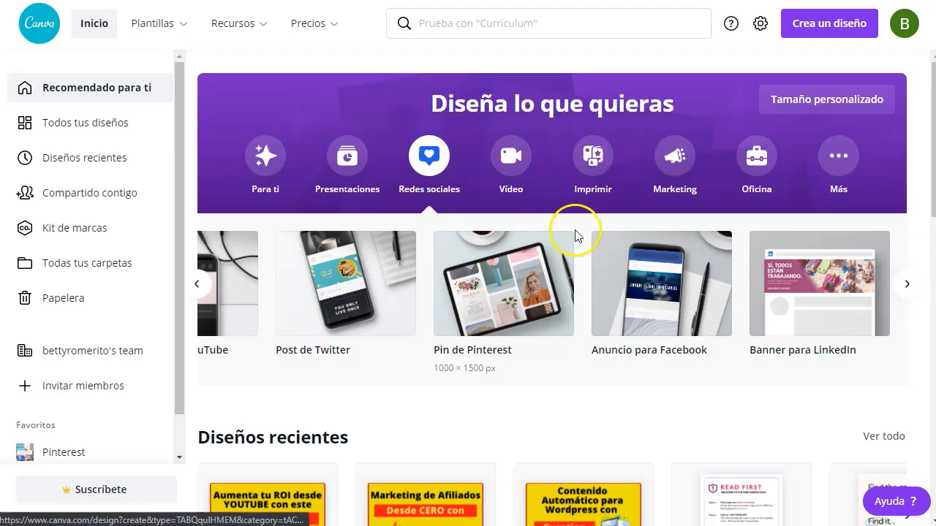
- Switch to Canva and create a blank "Pin de Pinterest" design of 1000 × 1500 px
left_click(824, 27)
type("pinteres")
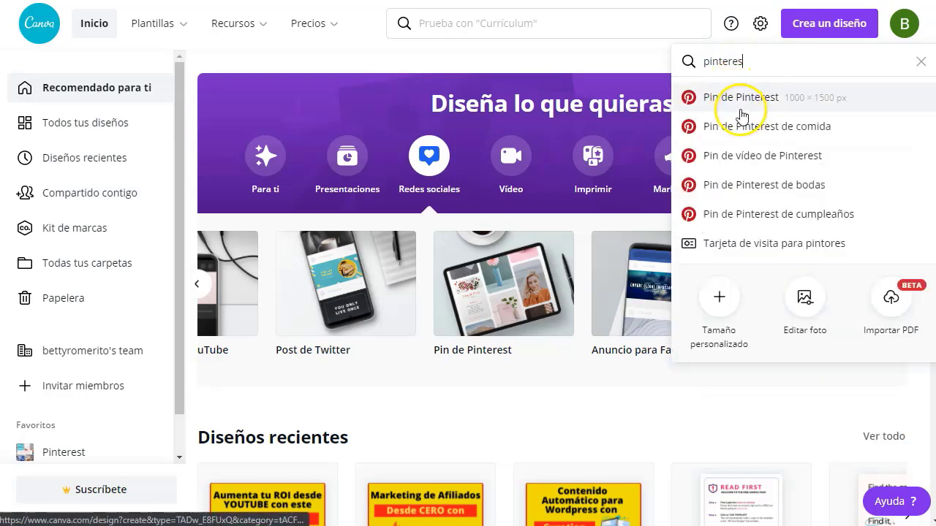
left_click(729, 95)
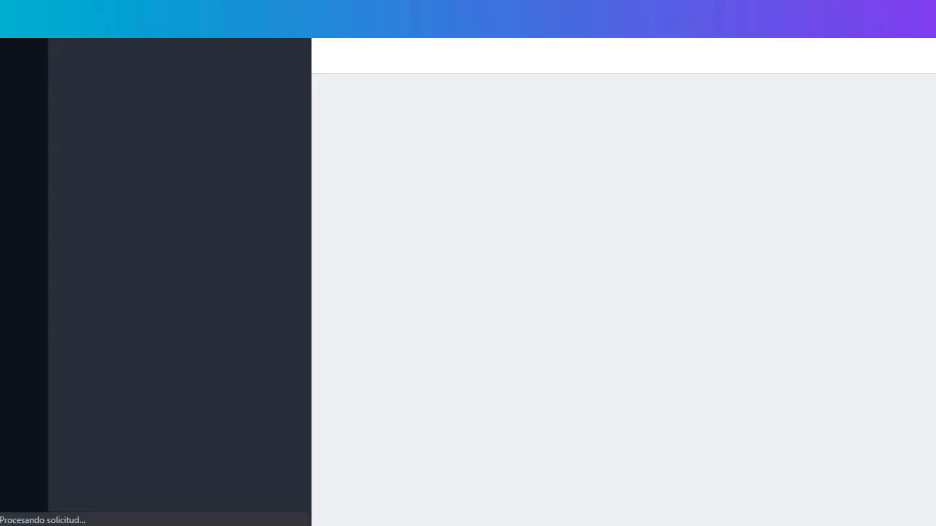
key("Return")
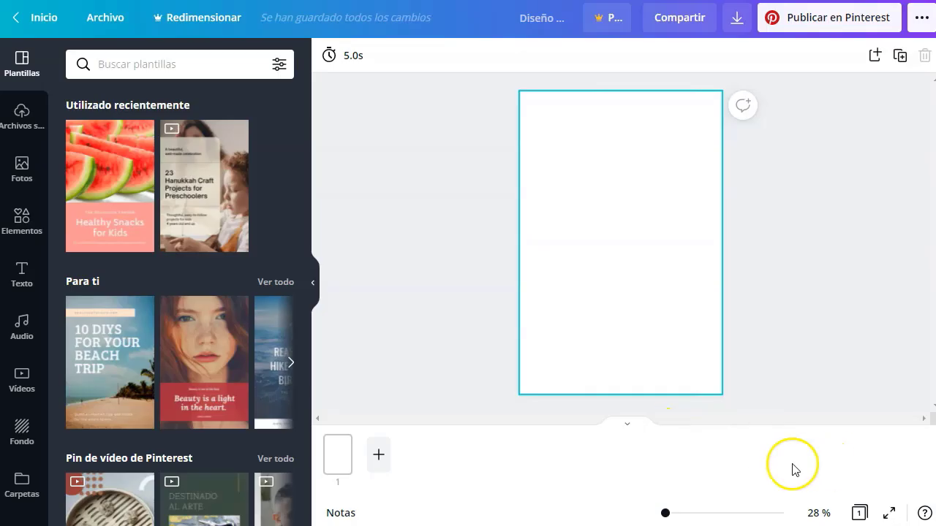
- Collapse the page strip and apply the "Beauty is a light in the heart." template to the blank pin
left_click(628, 425)
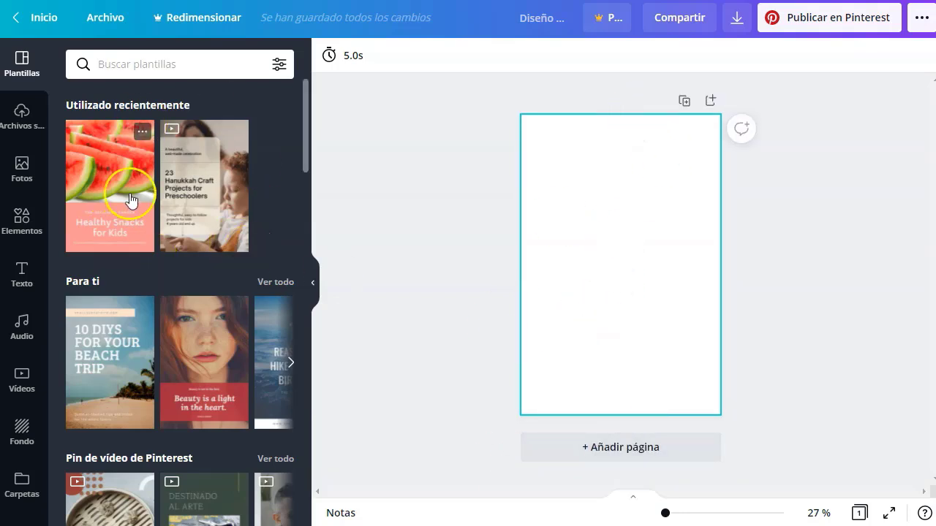
scroll(125, 386, "down", 1)
left_click(193, 288)
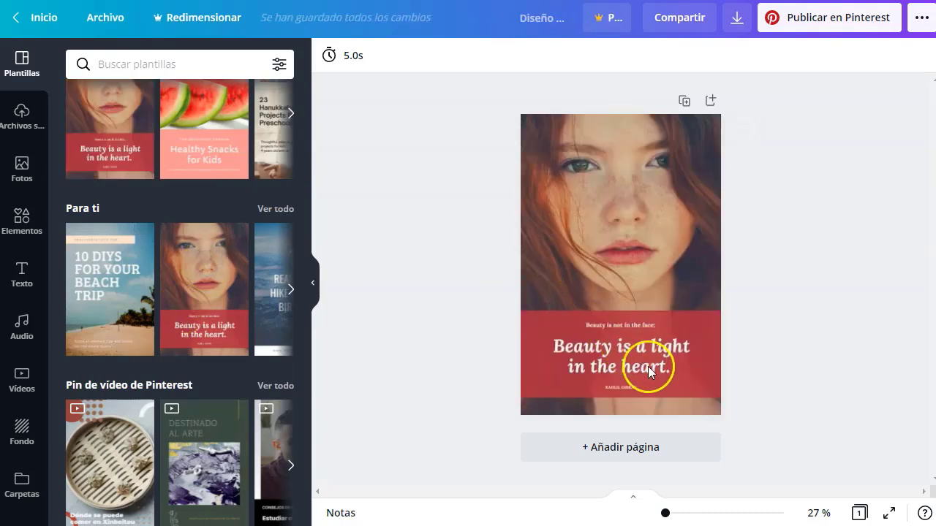
left_click(719, 306)
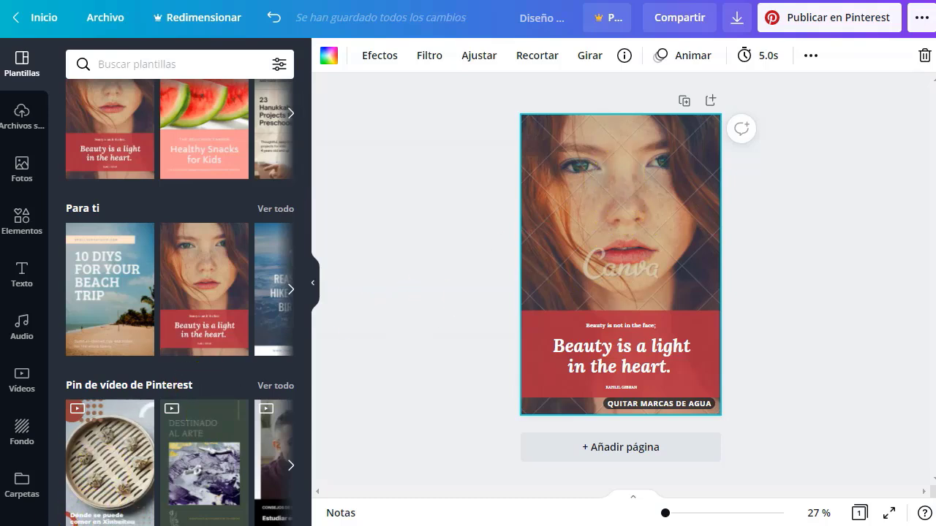
- Add the saved video thumbnail from the Pictures folder to the pin and enlarge it to cover the area above the red band
key("alt+Tab")
left_click_drag(73, 186, 640, 275)
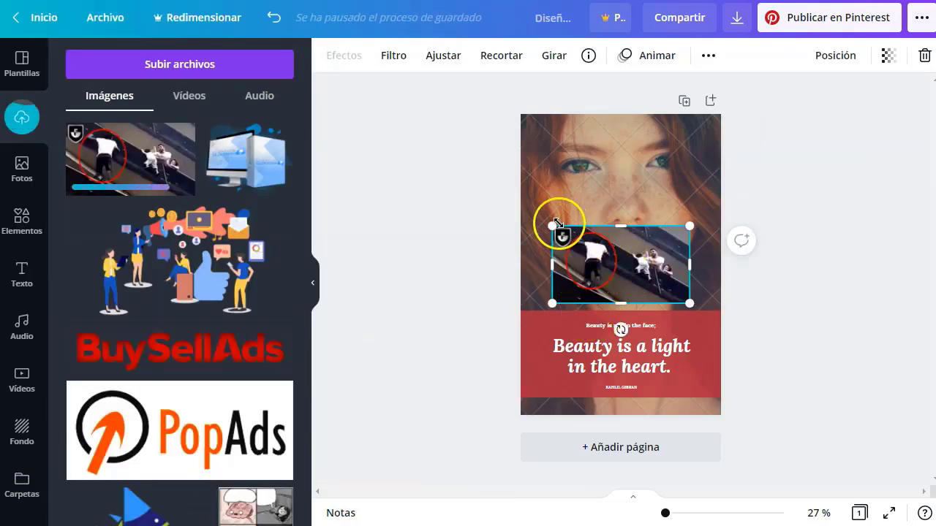
left_click_drag(554, 224, 811, 103)
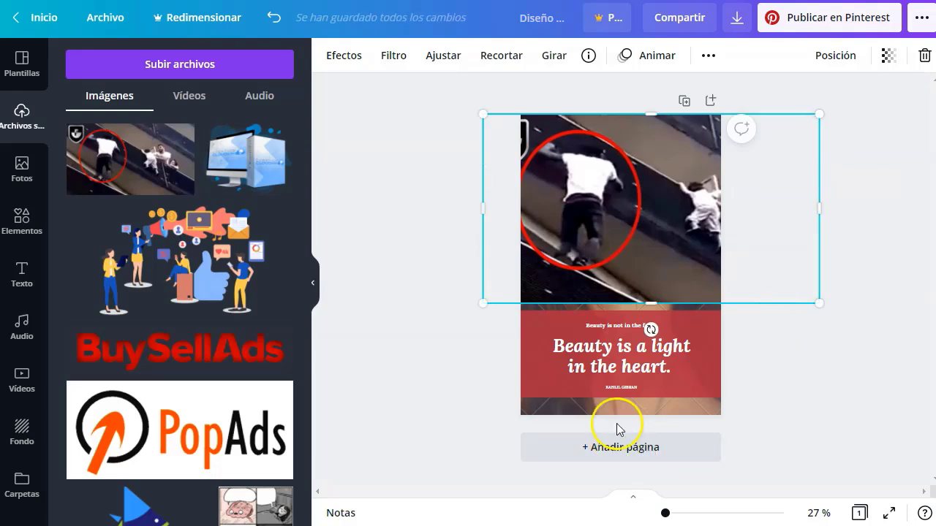
- Delete the template's portrait background photo and undo the thumbnail's downward shift
double_click(582, 135)
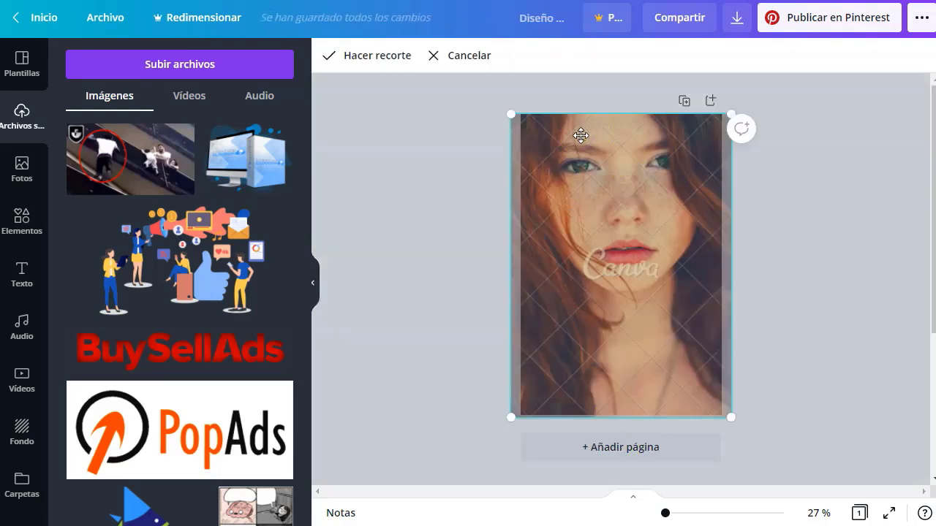
key("Delete")
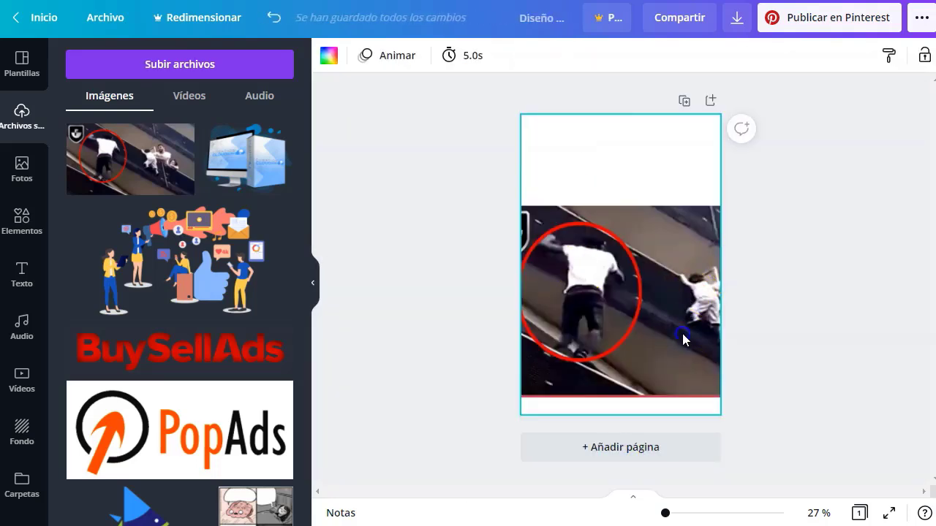
key("ctrl+z")
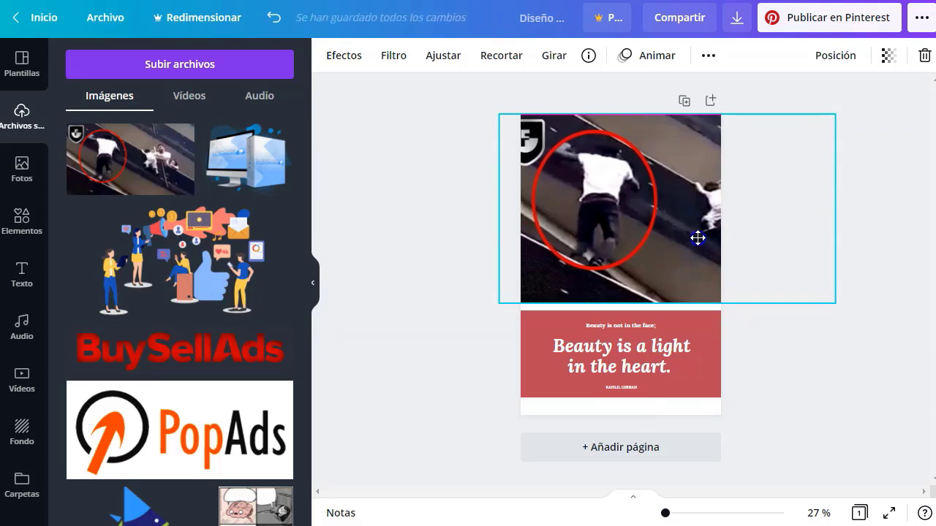
- Enlarge the thumbnail, align it to the page's lower edge and send it back behind the red band and the texts
left_click_drag(503, 301, 696, 372)
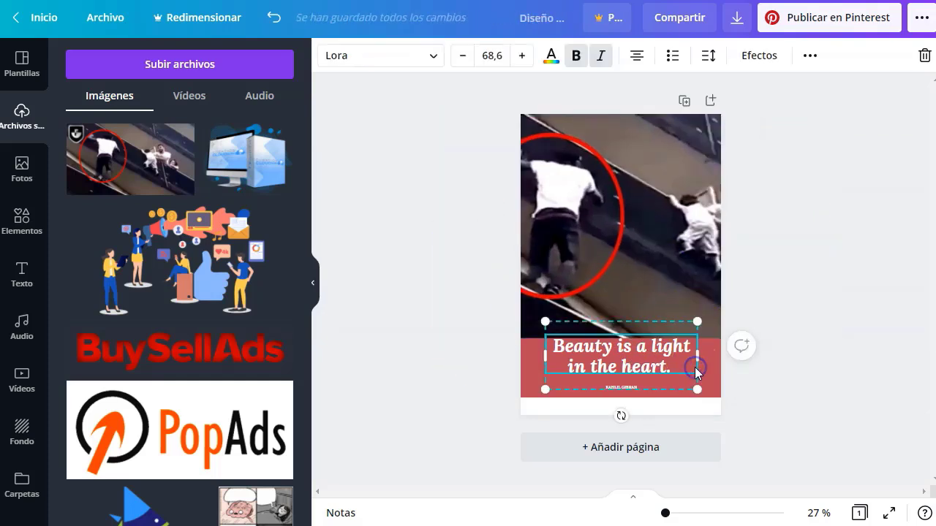
left_click_drag(629, 214, 626, 242)
left_click(828, 56)
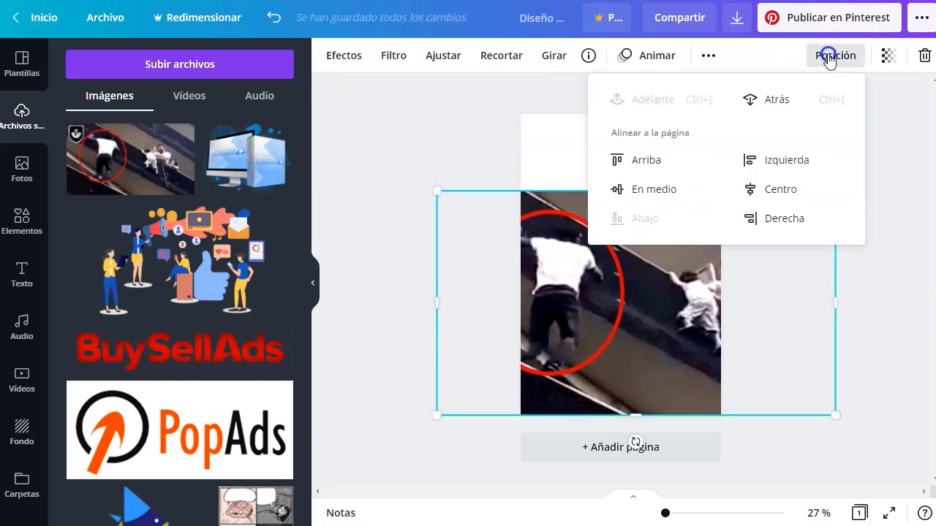
left_click(775, 100)
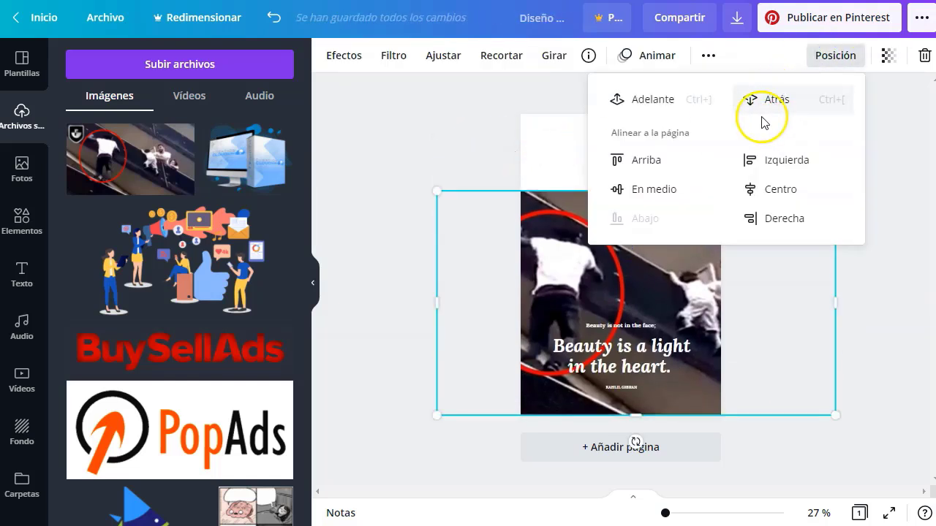
left_click(772, 100)
left_click(465, 149)
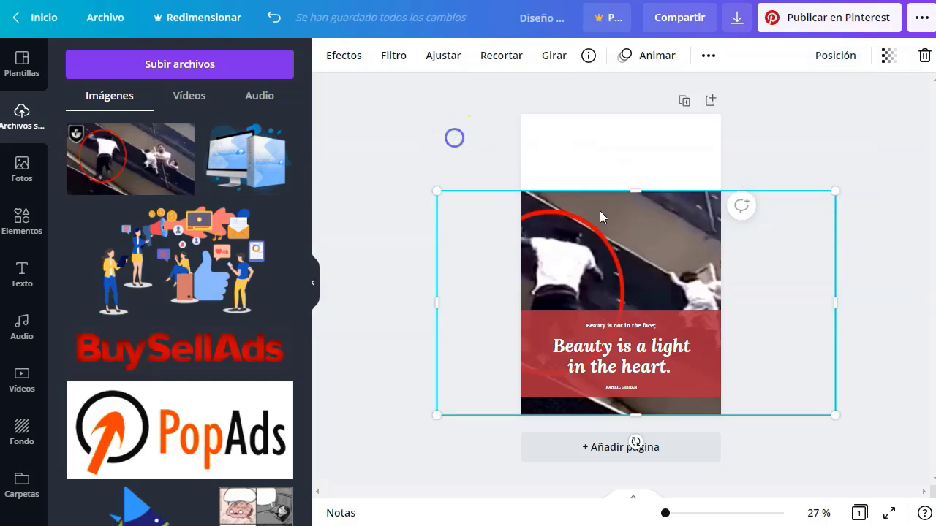
- Move the red band to the upper edge of the page and delete the template's three quote texts
left_click(710, 340)
left_click_drag(707, 350, 700, 153)
left_click(645, 359)
key("Delete")
left_click(641, 325)
key("Delete")
left_click(622, 387)
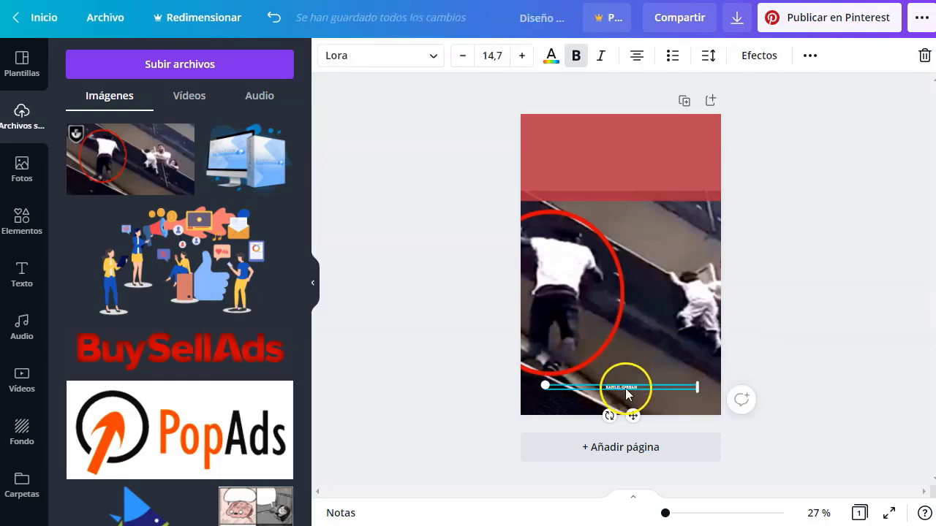
key("Delete")
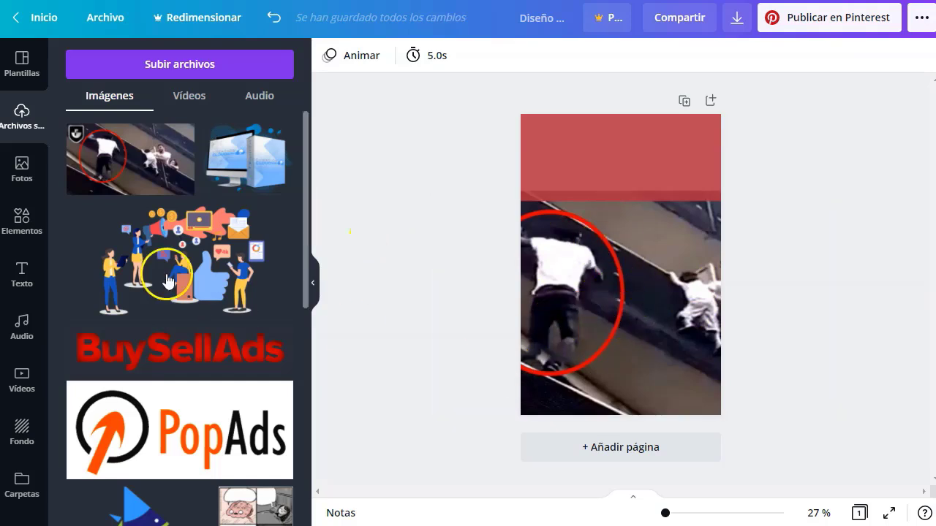
- Check the recently used elements, and save the grey StickPNG button from Google's "png transparent play button" results as play.png
left_click(24, 217)
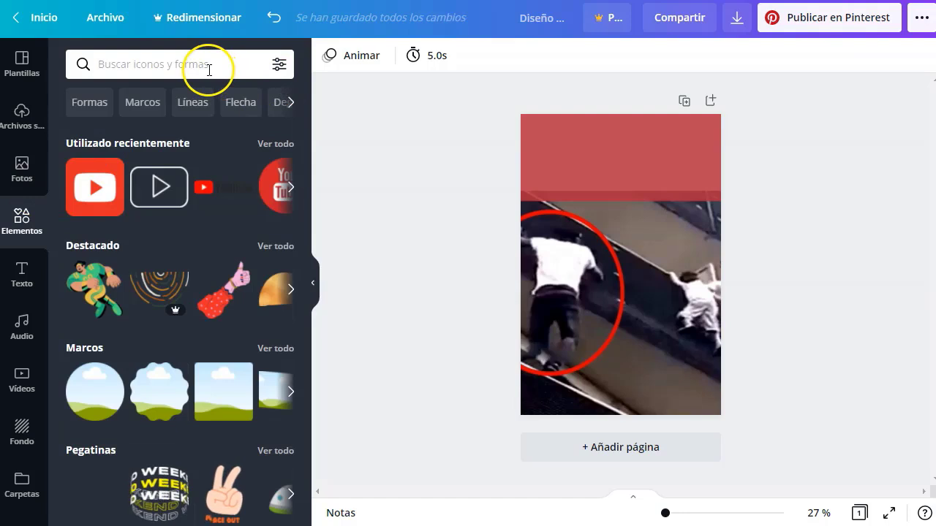
left_click(275, 146)
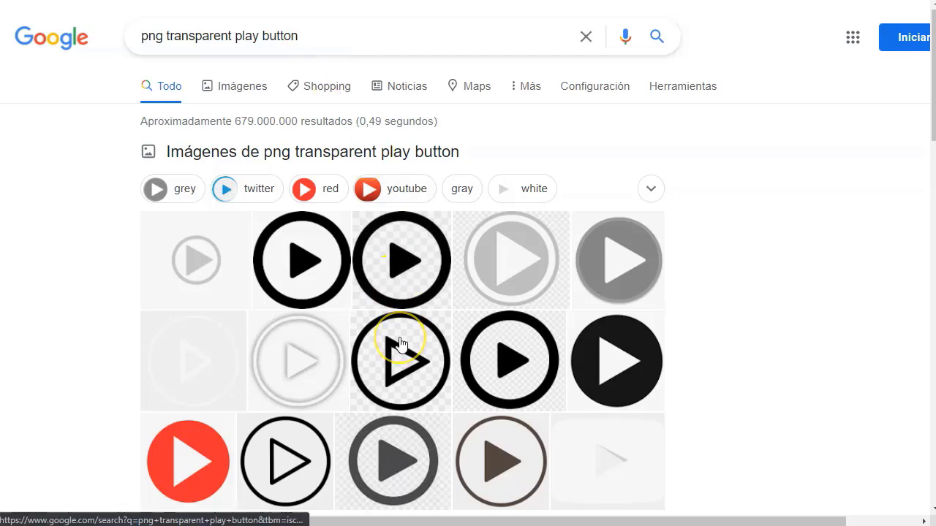
scroll(402, 345, "down", 1)
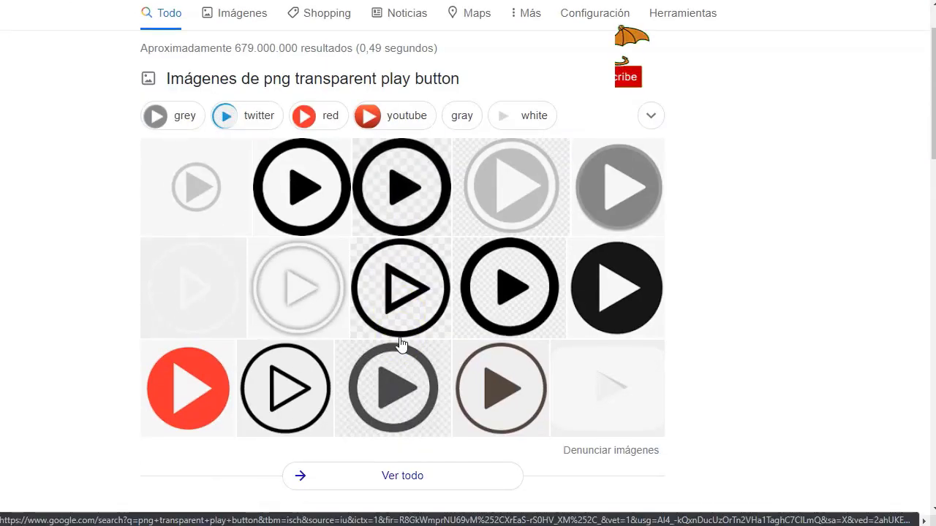
scroll(401, 345, "up", 1)
left_click(611, 263)
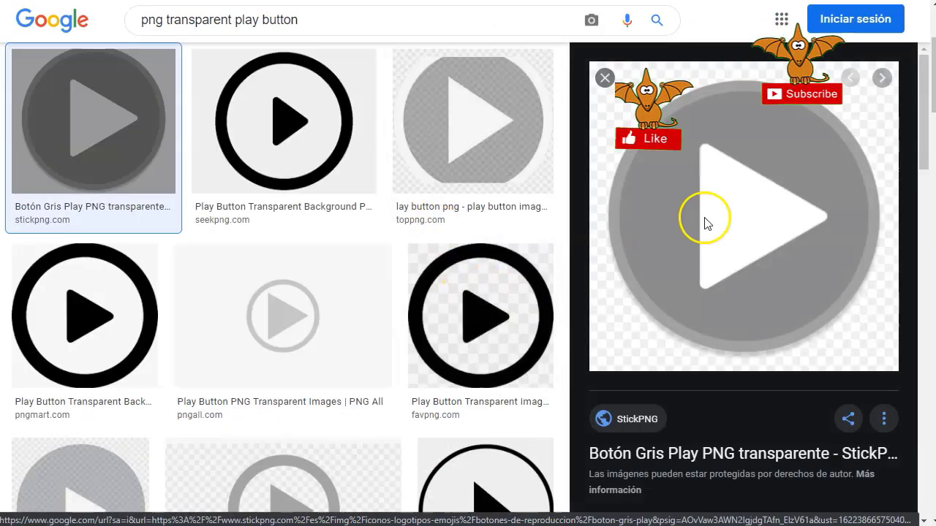
right_click(679, 168)
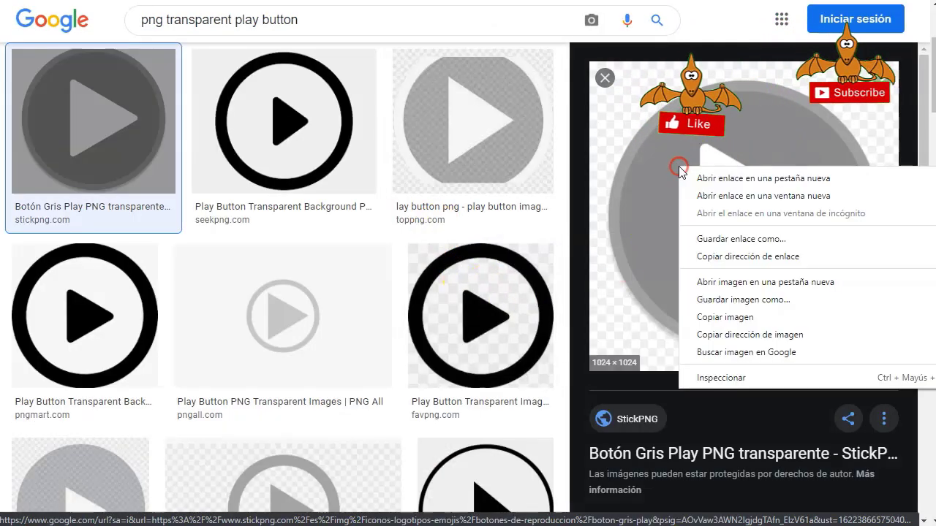
left_click(755, 300)
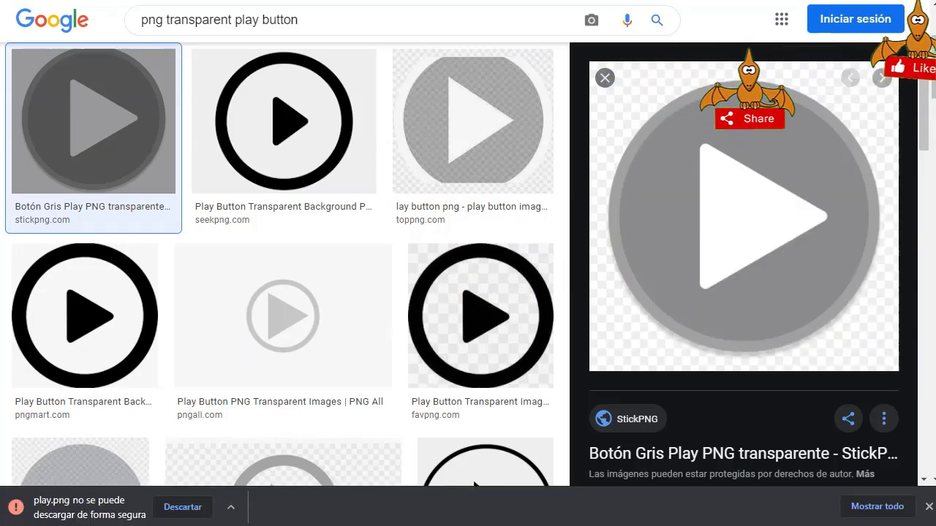
- Return to the Canva design, add play.png from the Pictures folder and centre it over the thumbnail
key("ctrl+Tab")
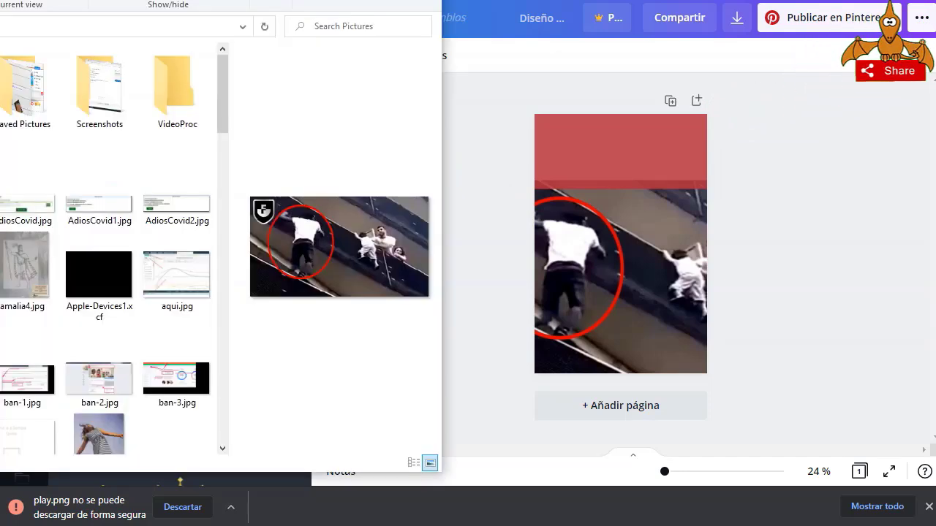
left_click_drag(87, 138, 636, 285)
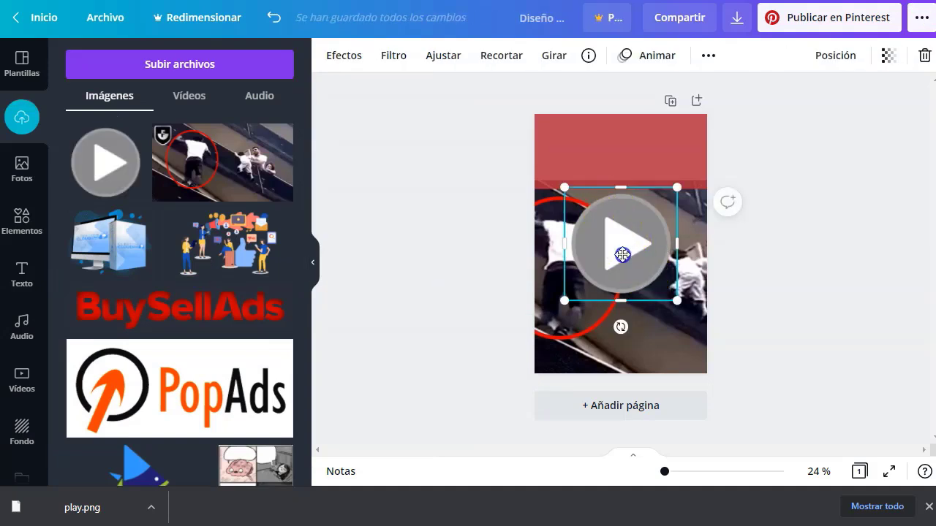
left_click_drag(621, 240, 621, 271)
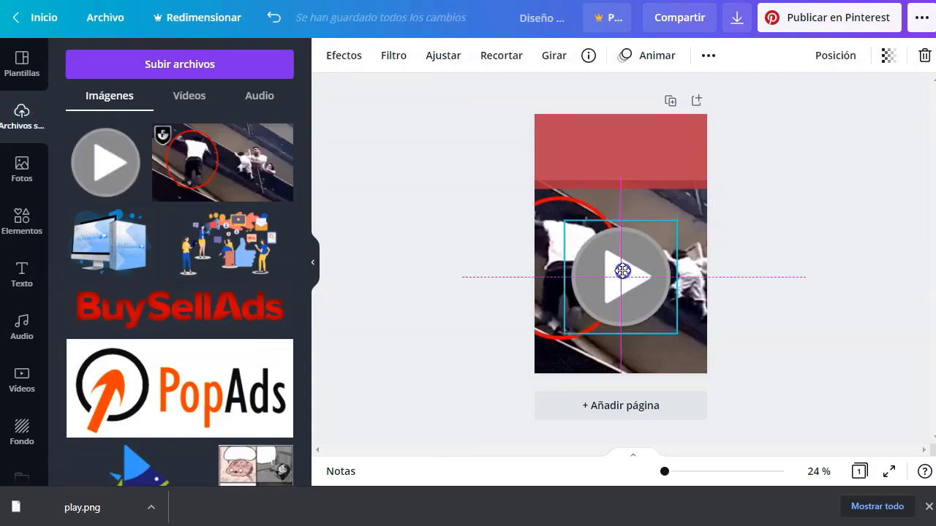
- Lower the play button's opacity so the thumbnail shows through it
left_click(888, 56)
left_click_drag(791, 98, 788, 105)
left_click(786, 291)
left_click(437, 278)
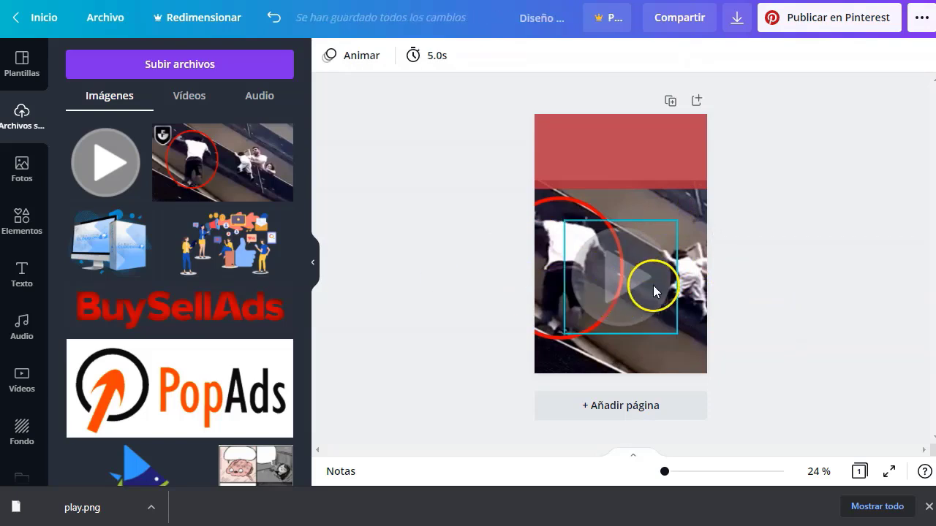
- Apply the Drama filter to the thumbnail image at intensity 50, comparing it with the unfiltered version
left_click(695, 216)
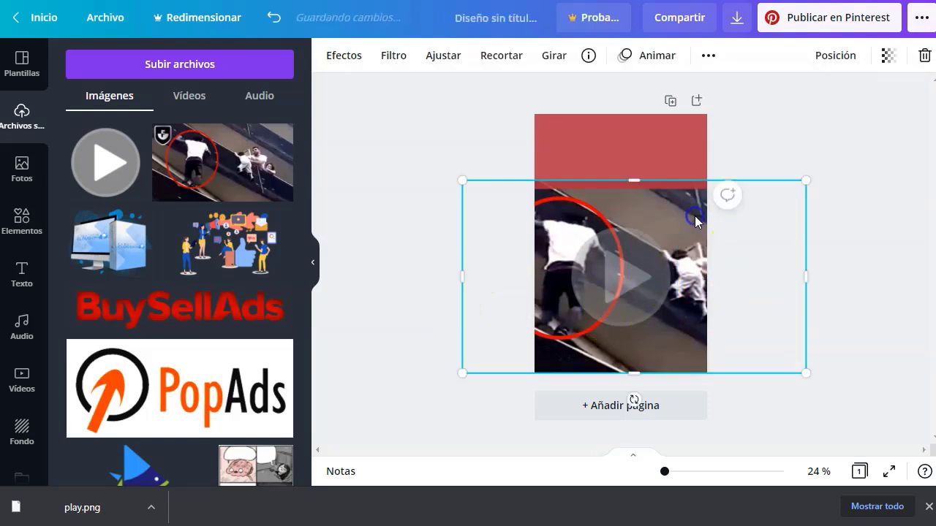
left_click(886, 58)
left_click(660, 326)
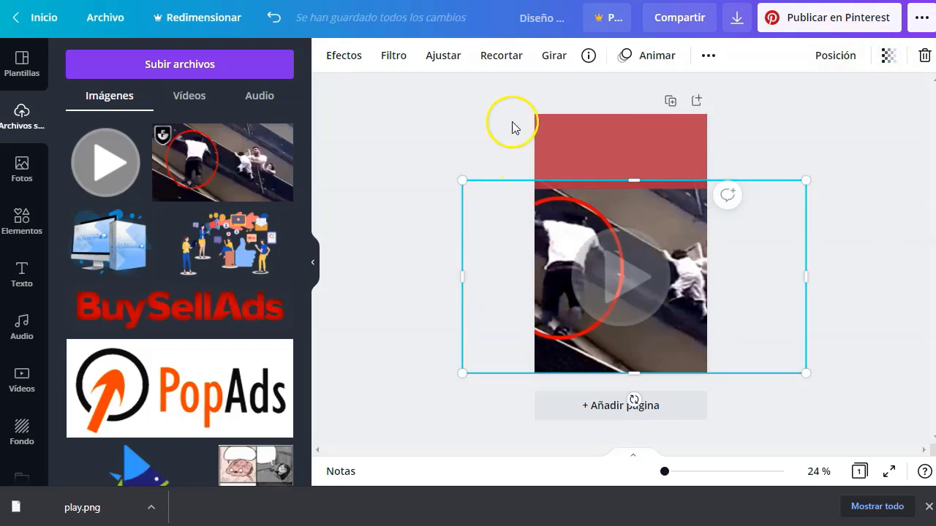
left_click(377, 57)
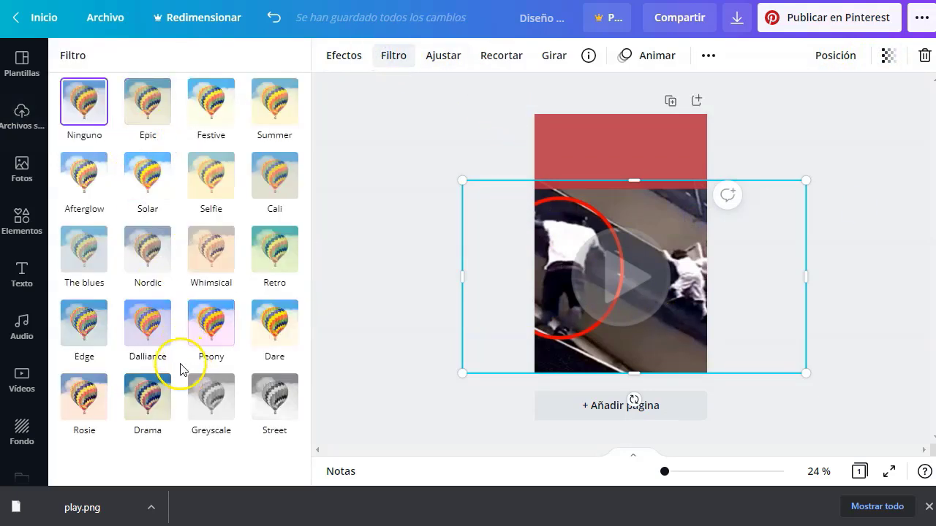
left_click(155, 404)
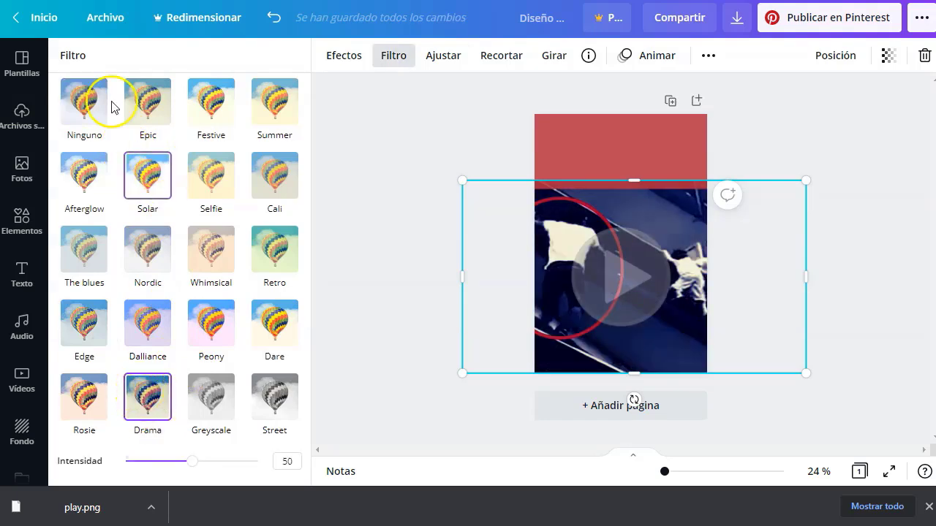
left_click(84, 101)
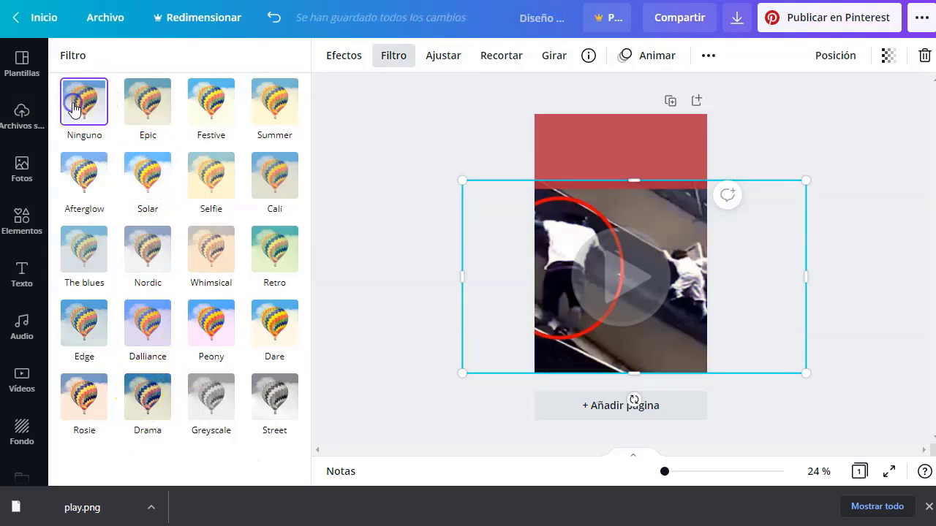
left_click(151, 407)
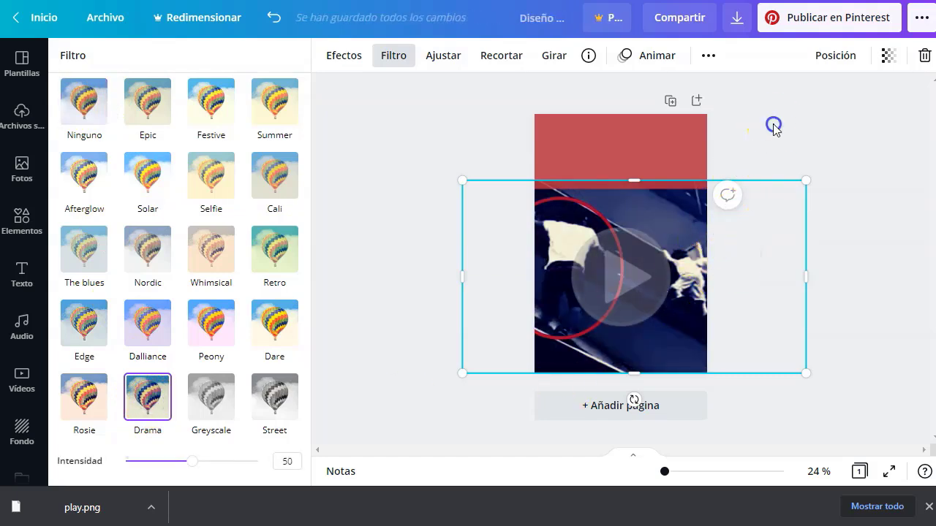
key("Escape")
left_click(418, 240)
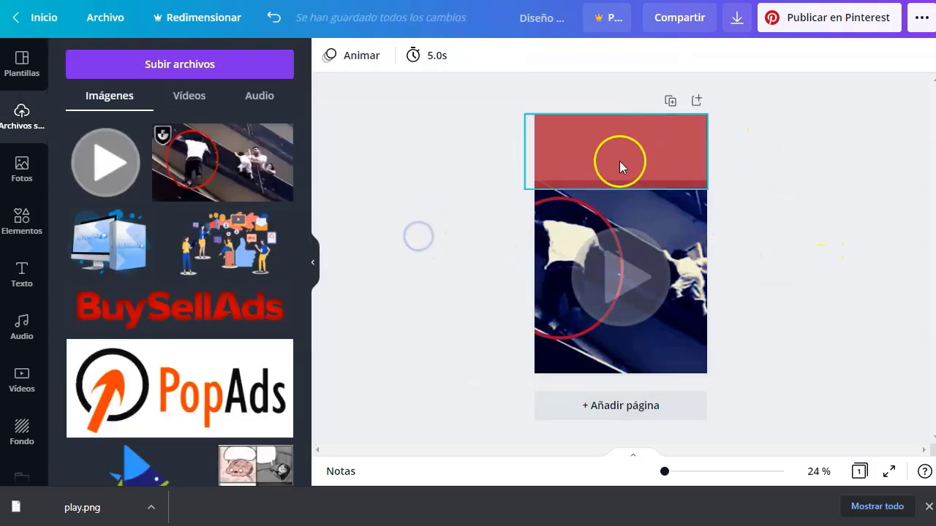
- Add a title text box to the pin design and open its placeholder text for editing
left_click(620, 152)
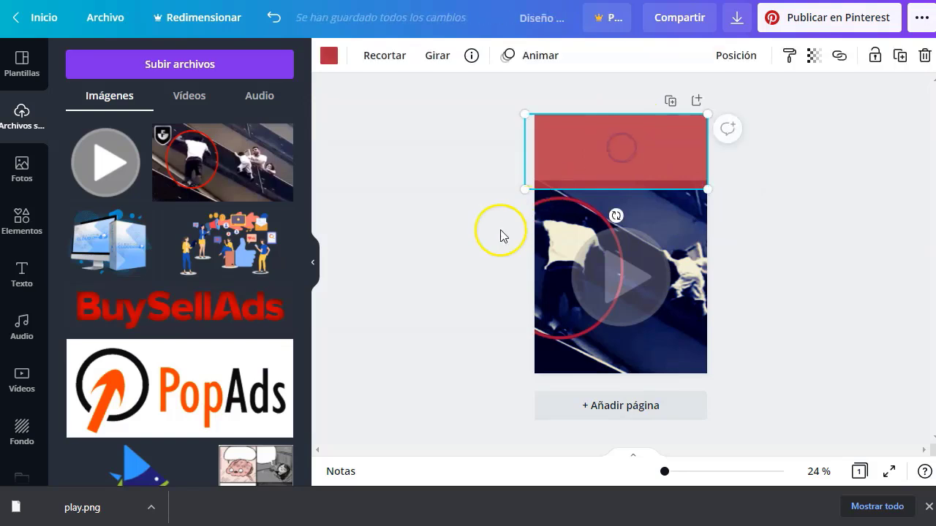
left_click(466, 243)
left_click(819, 472)
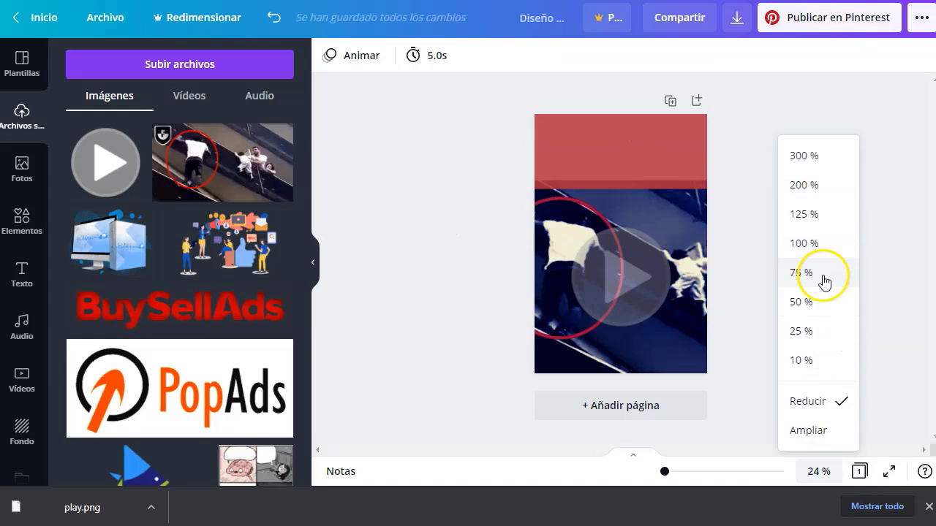
left_click(814, 302)
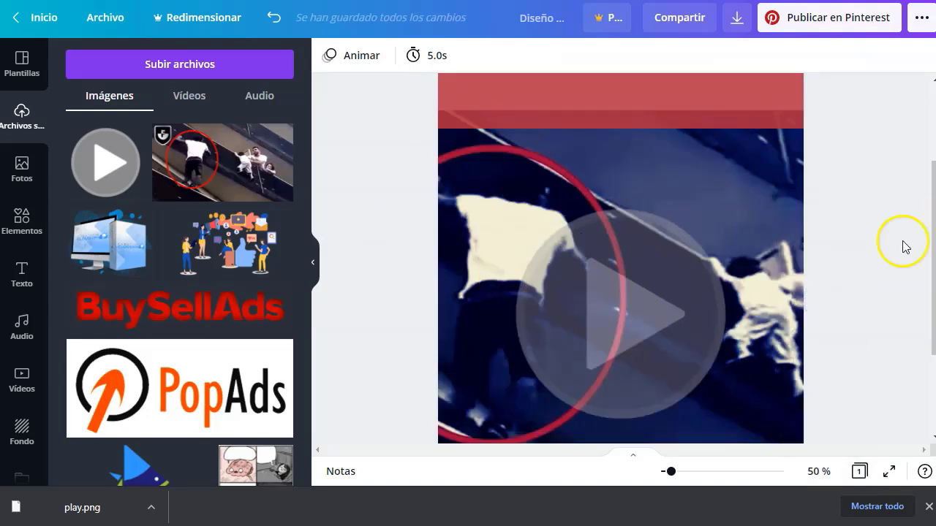
scroll(899, 219, "up", 1)
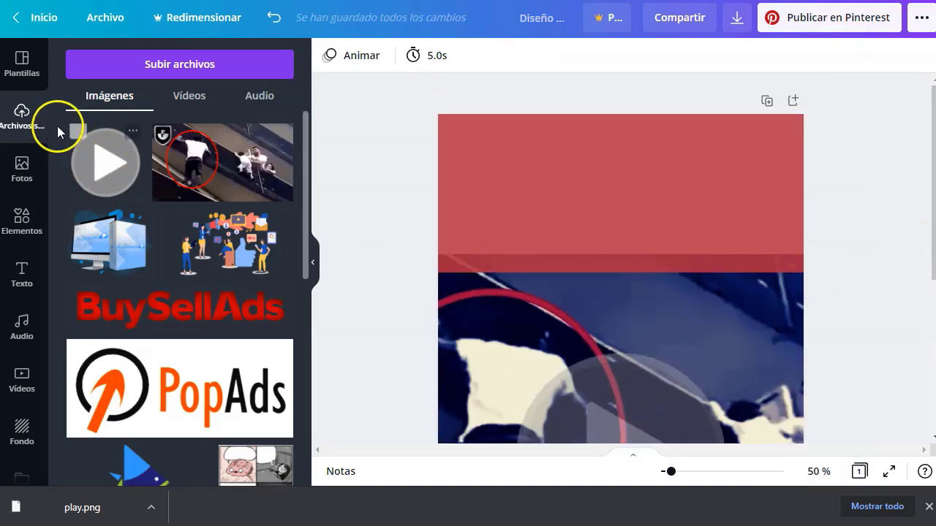
left_click(22, 274)
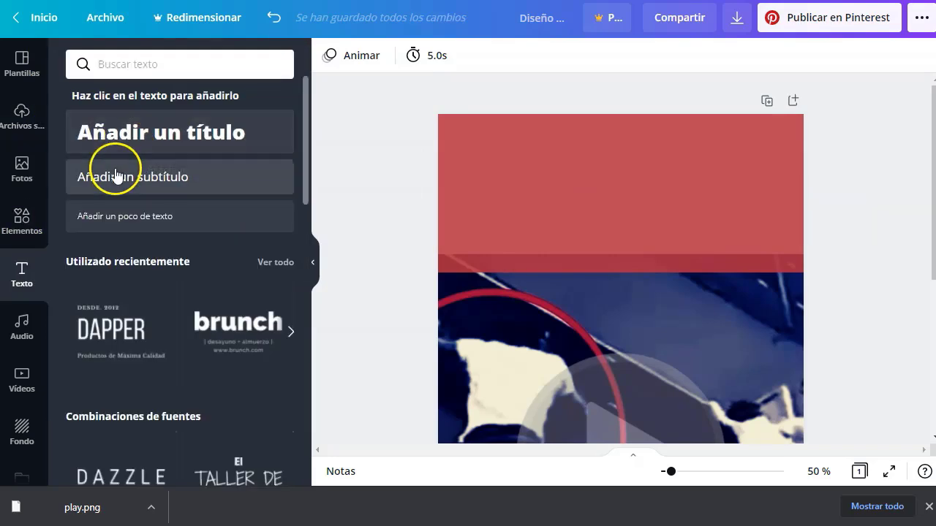
left_click(139, 133)
left_click(532, 269)
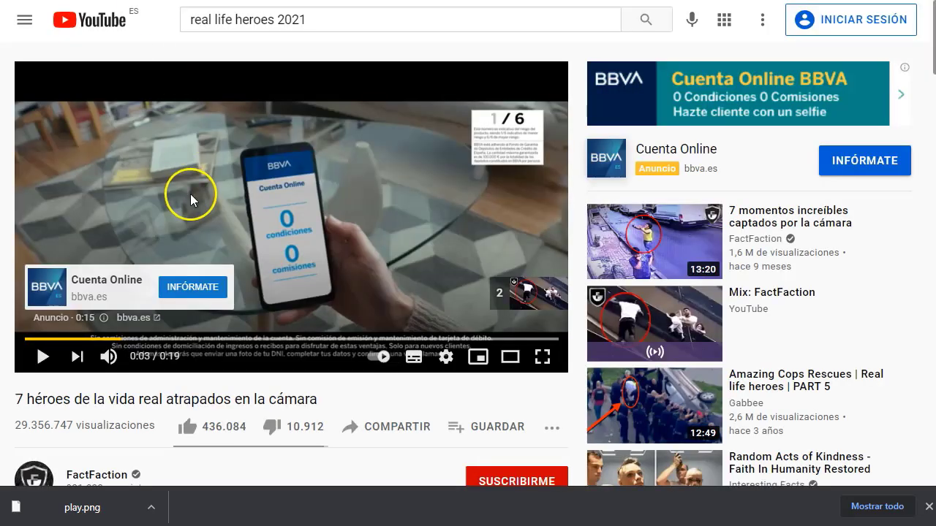
- Copy "Heroes caught on camera" from the pinned comment under the YouTube video and use it as the pin's title text
scroll(36, 390, "down", 3)
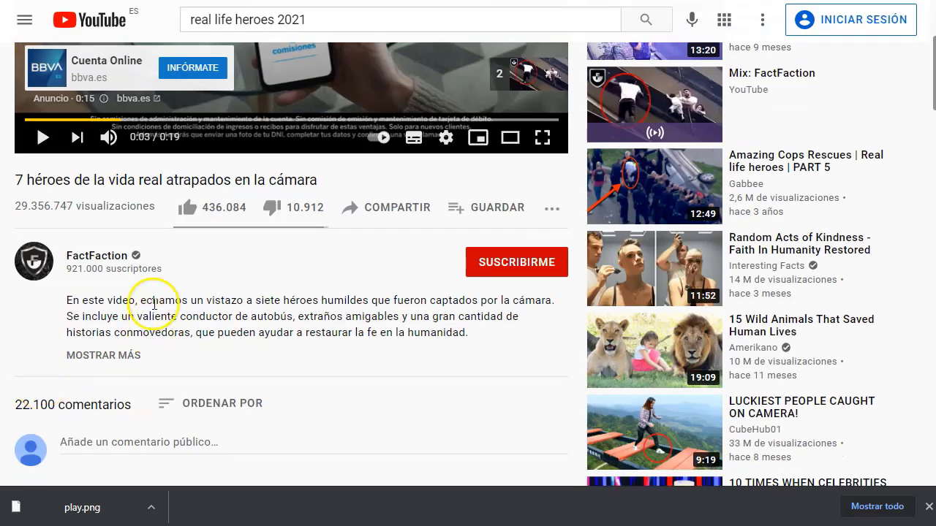
scroll(139, 300, "down", 3)
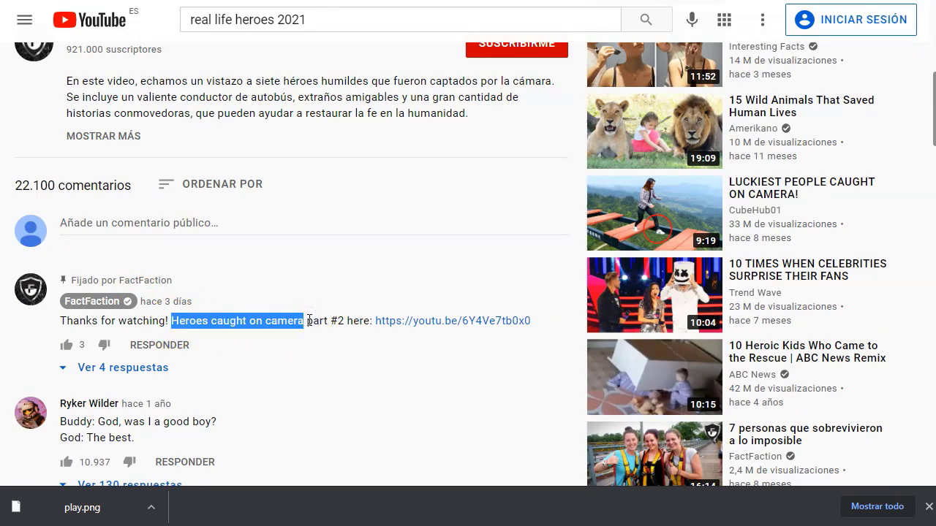
scroll(271, 265, "up", 5)
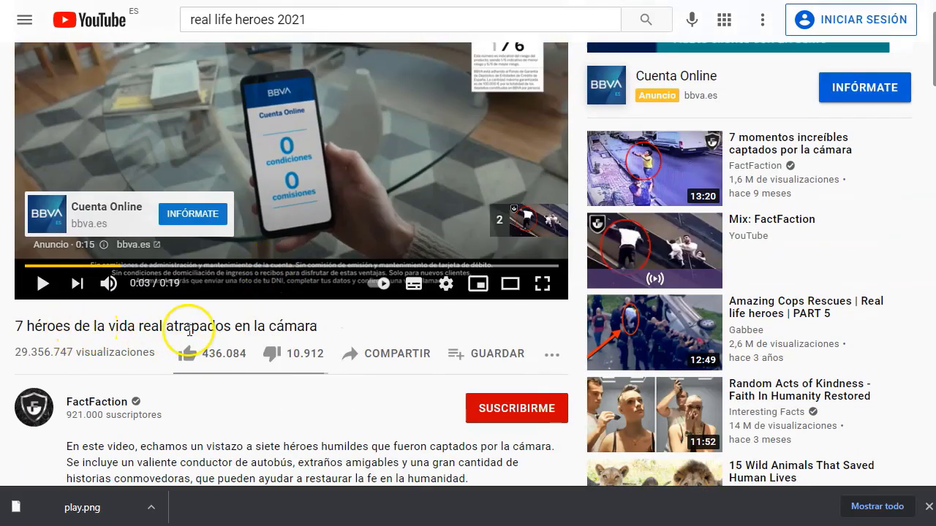
key("ctrl+Tab")
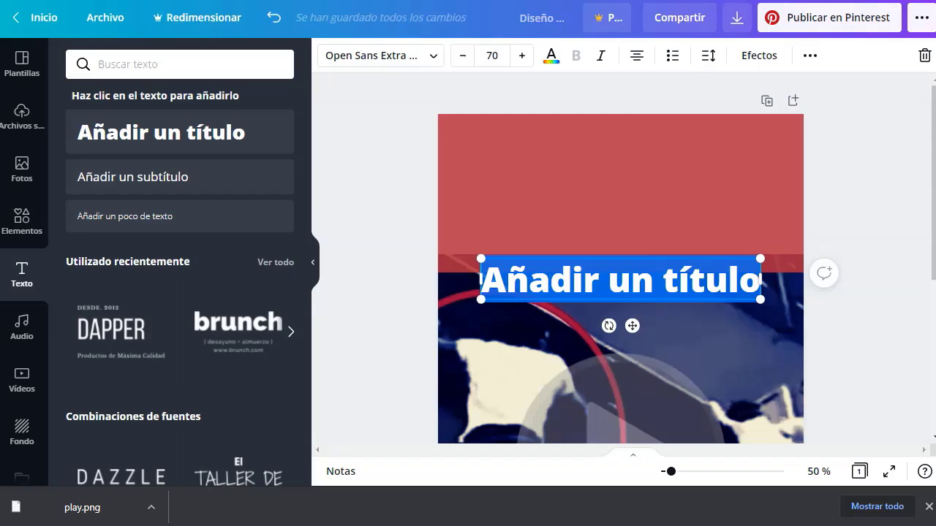
type("Heroes caught on camera")
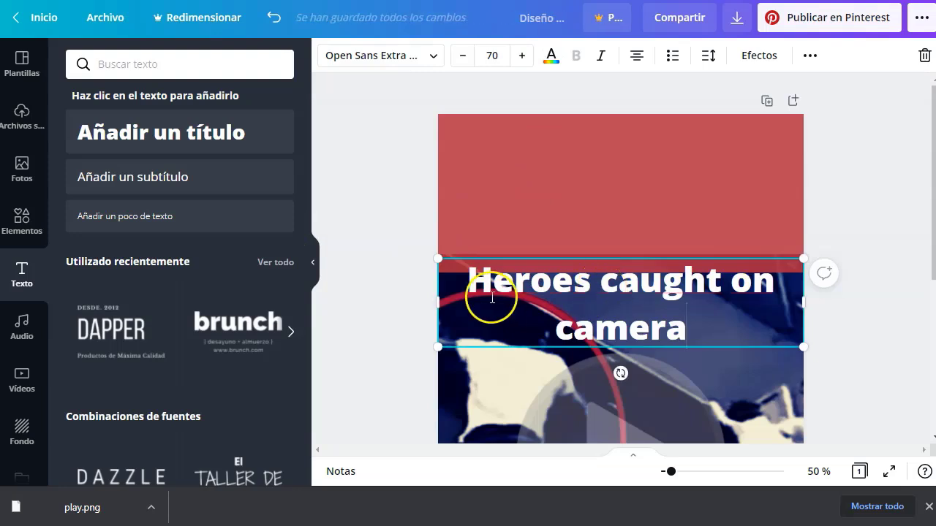
- Extend and capitalise the title text to read "7 Real Life Heroes Caught On Camera"
type("7")
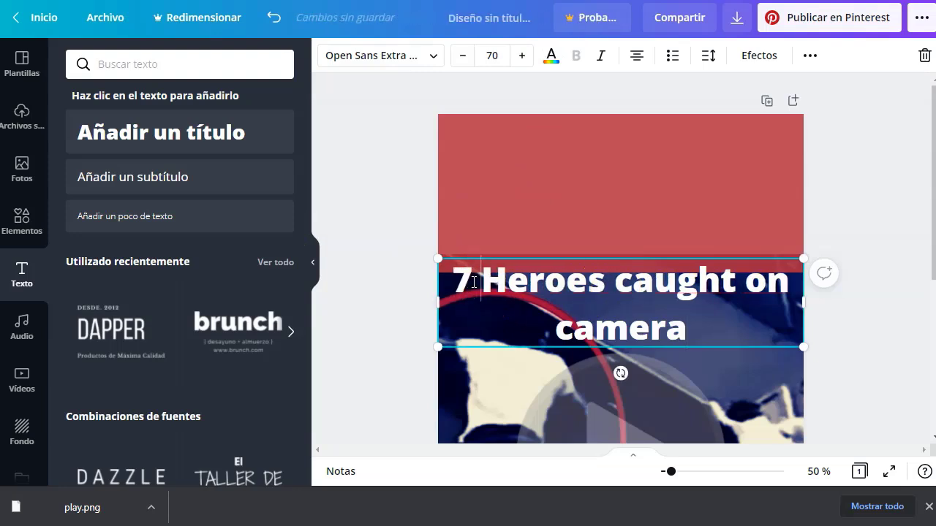
left_click(511, 279)
type("Real L")
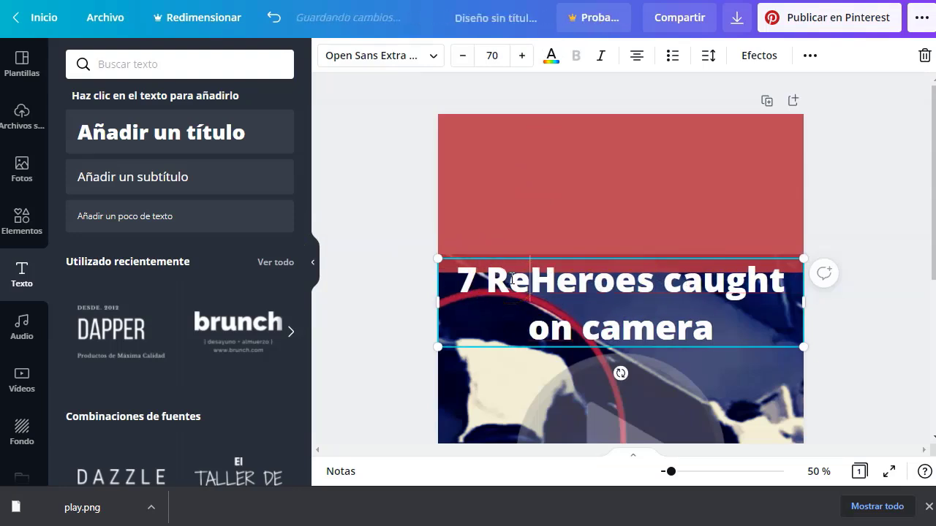
type("ife")
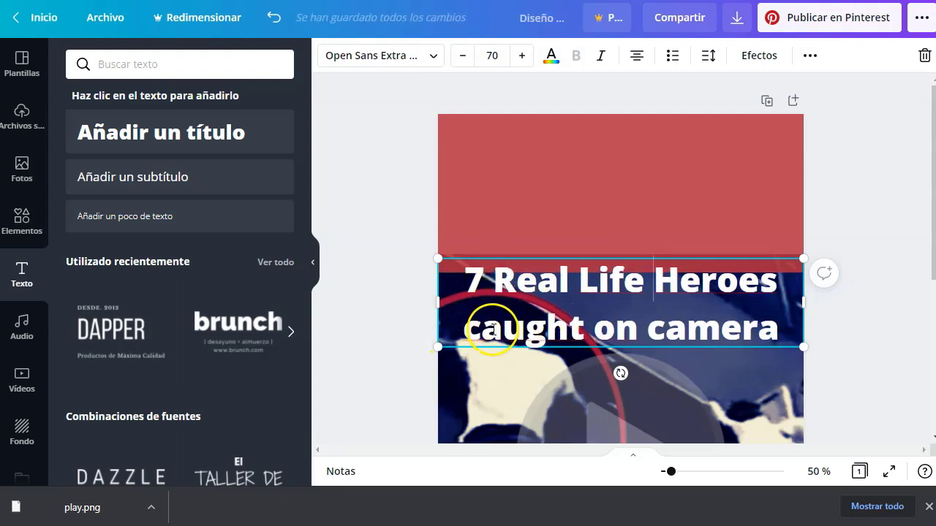
key("Delete")
type("C")
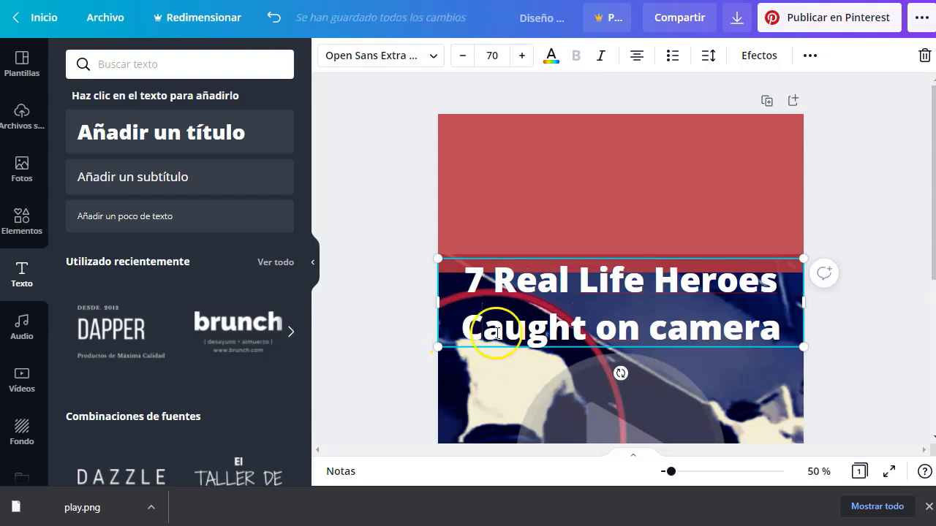
key("BackSpace")
type("O")
key("BackSpace")
type("C")
- Move the title onto the red band, set its font to Bebas Neue at size 120, and centre it within the band
left_click(391, 292)
left_click_drag(611, 304, 516, 179)
left_click(391, 58)
left_click(109, 159)
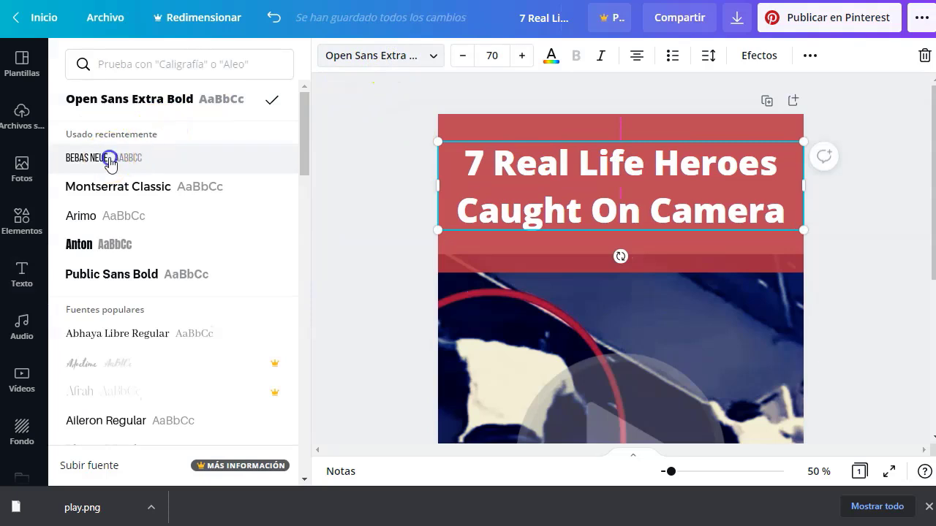
left_click(487, 56)
type("120")
key("Return")
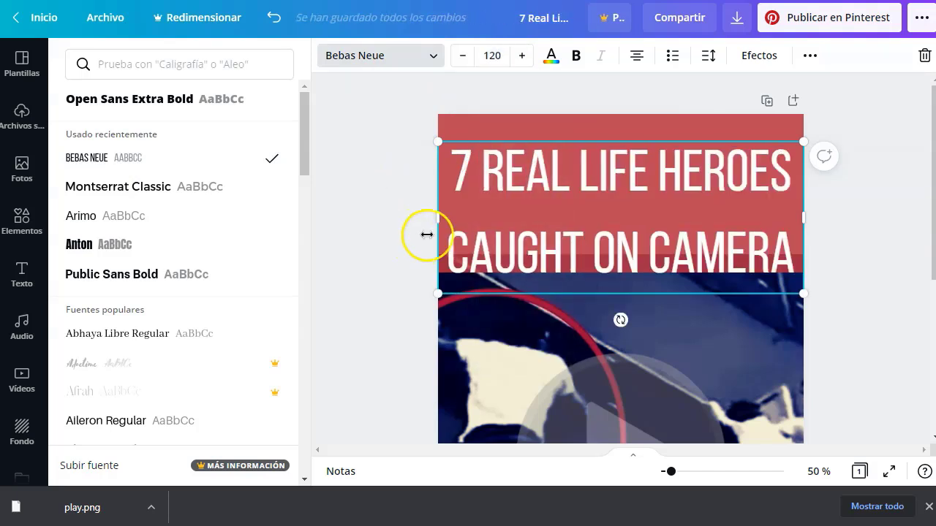
left_click_drag(660, 173, 661, 149)
left_click(370, 261)
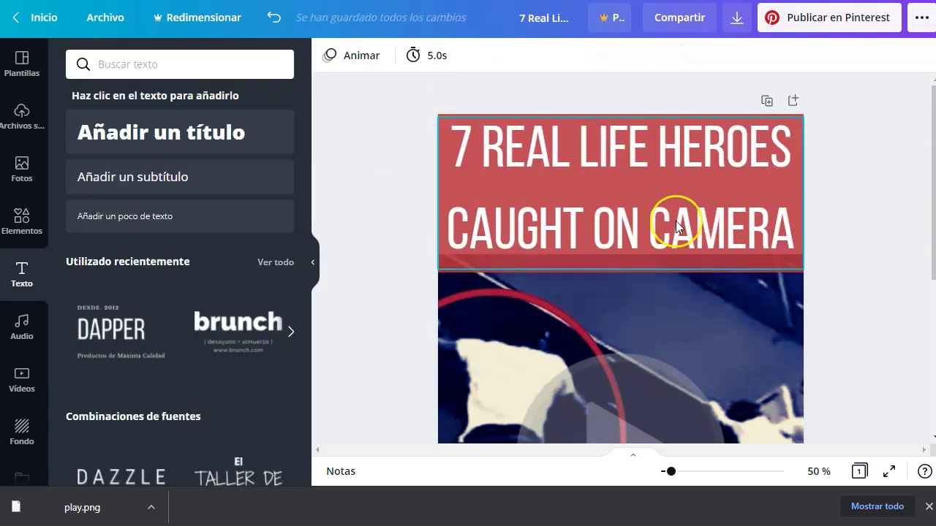
- Adjust the thumbnail's placement below the title and make the red band behind the title fully opaque
left_click(816, 472)
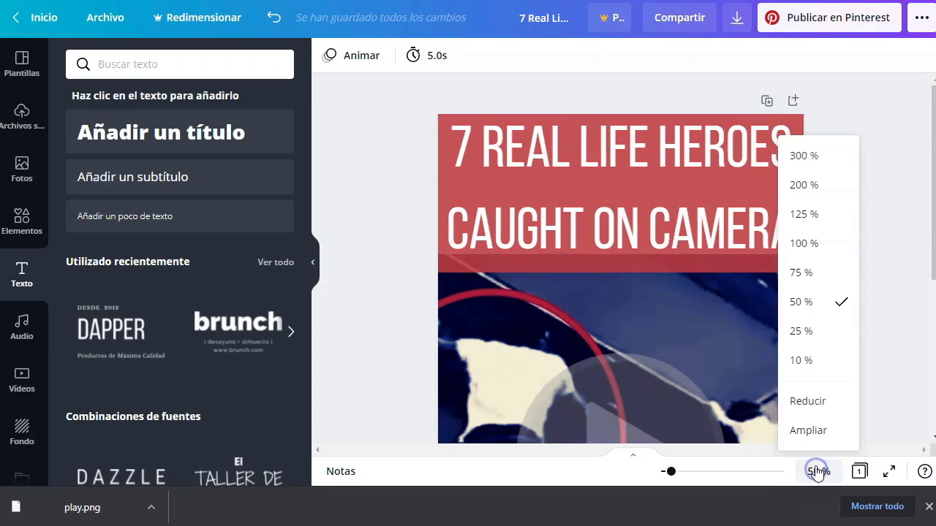
left_click(801, 331)
left_click_drag(714, 422, 799, 164)
left_click(799, 162)
left_click(612, 214)
left_click(817, 137)
- Download the finished pin design as a PNG file
left_click(921, 17)
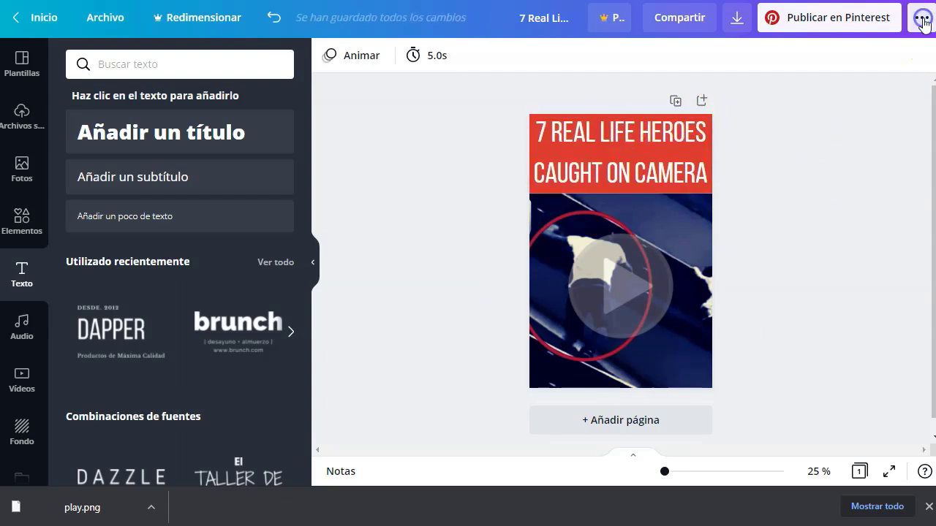
left_click(772, 144)
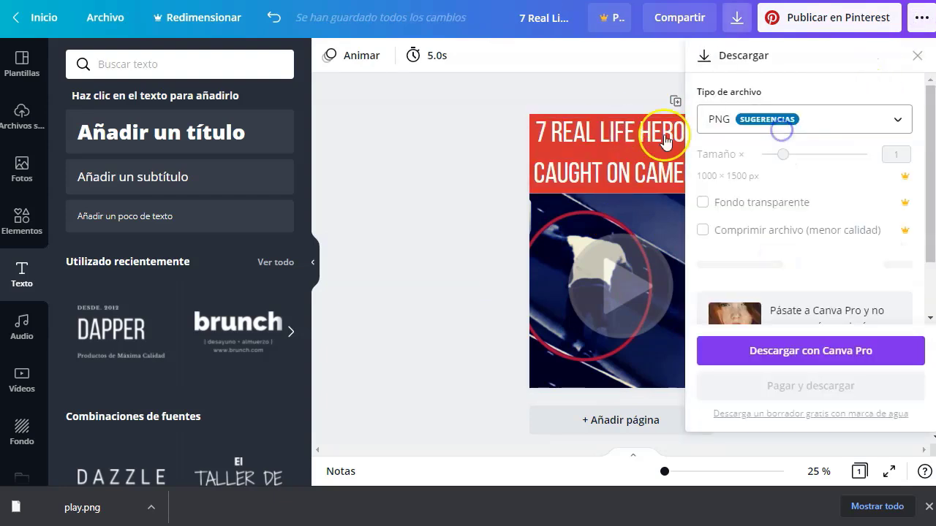
left_click(810, 351)
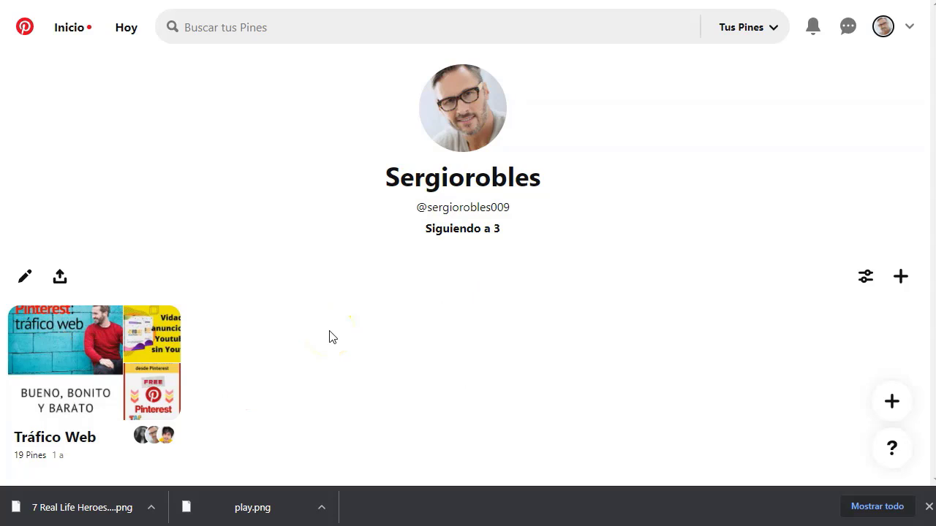
- Start a new pin in Pinterest and title it "7 Real Life Heroes Caught On Camera" with the text copied from the Canva design
left_click(899, 282)
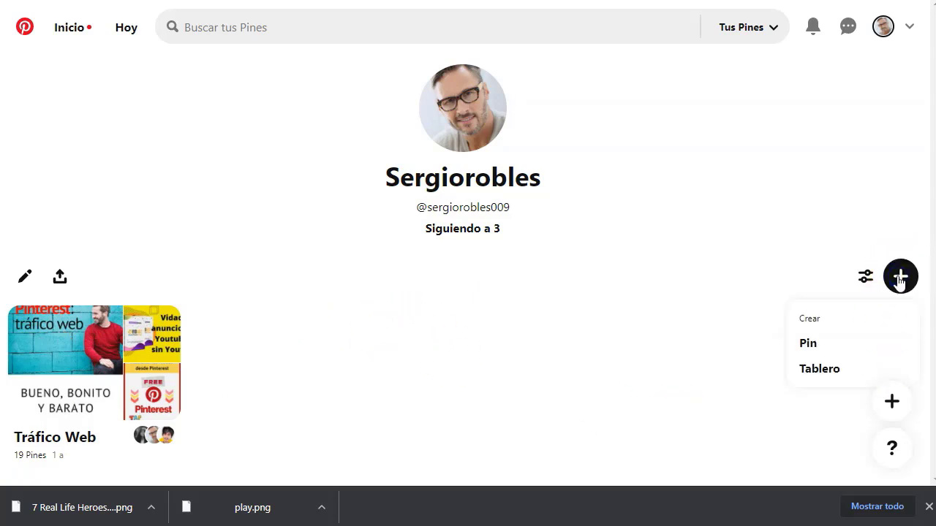
left_click(830, 349)
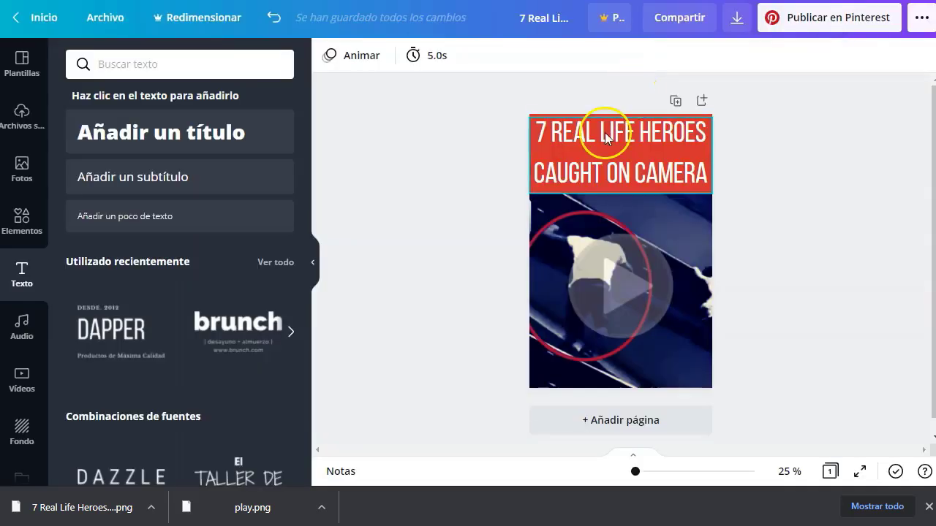
left_click(593, 155)
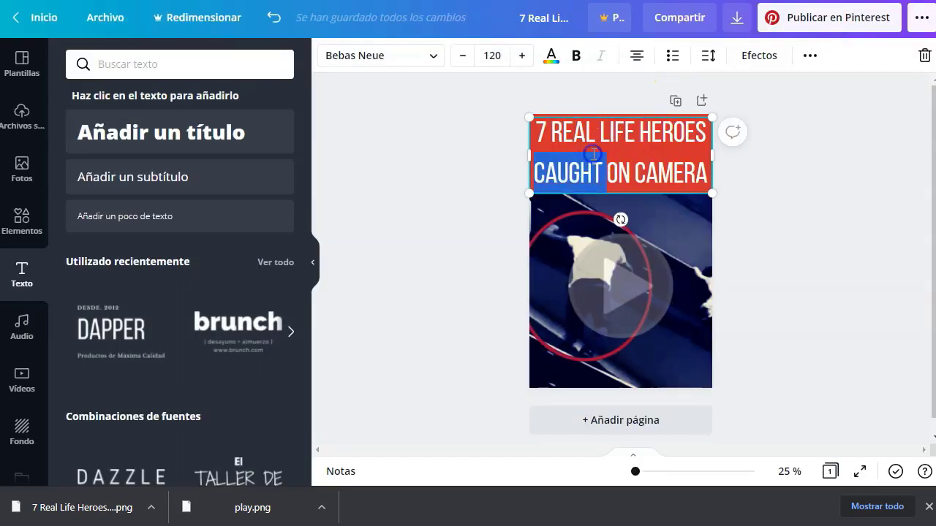
left_click_drag(552, 135, 698, 175)
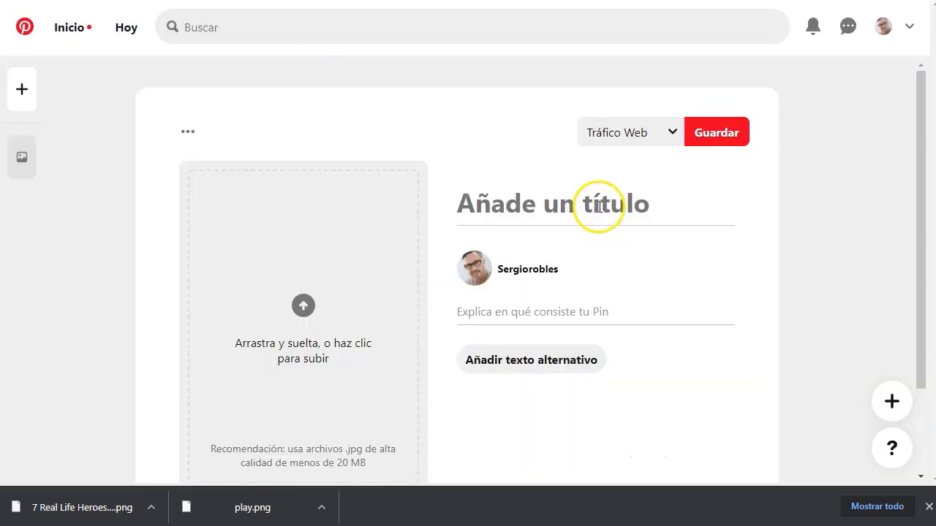
left_click(600, 207)
type("7 Real Life Heroes Caught On Camera")
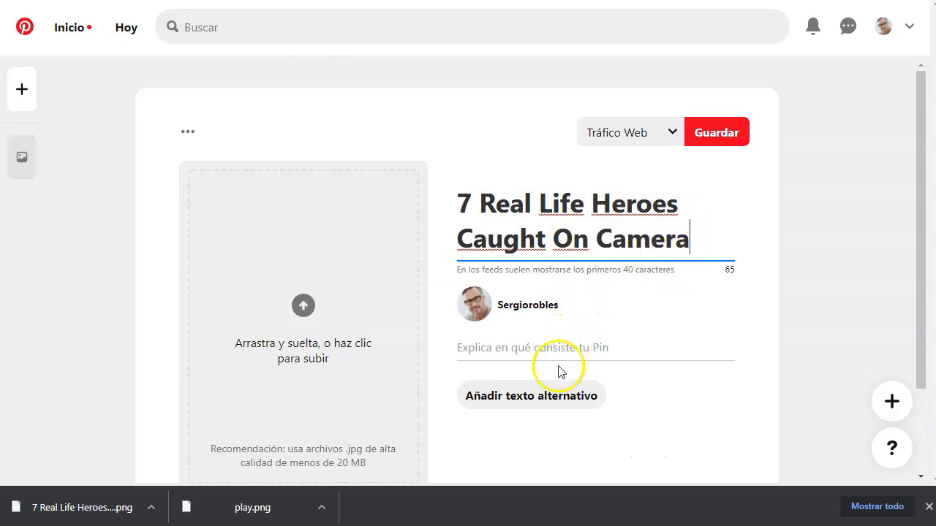
- Copy the YouTube video's expanded description, translate it from Spanish to English in Google Translate, and copy the translation
left_click(538, 353)
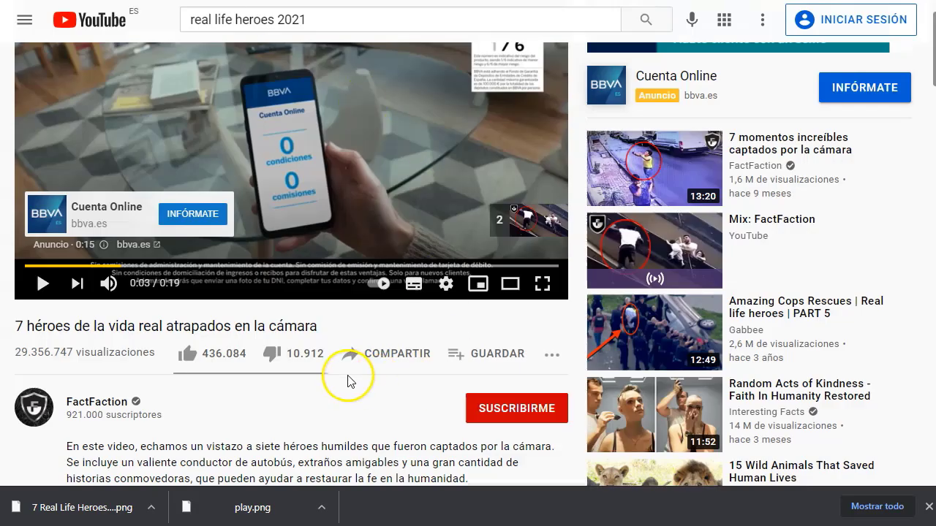
scroll(349, 378, "down", 3)
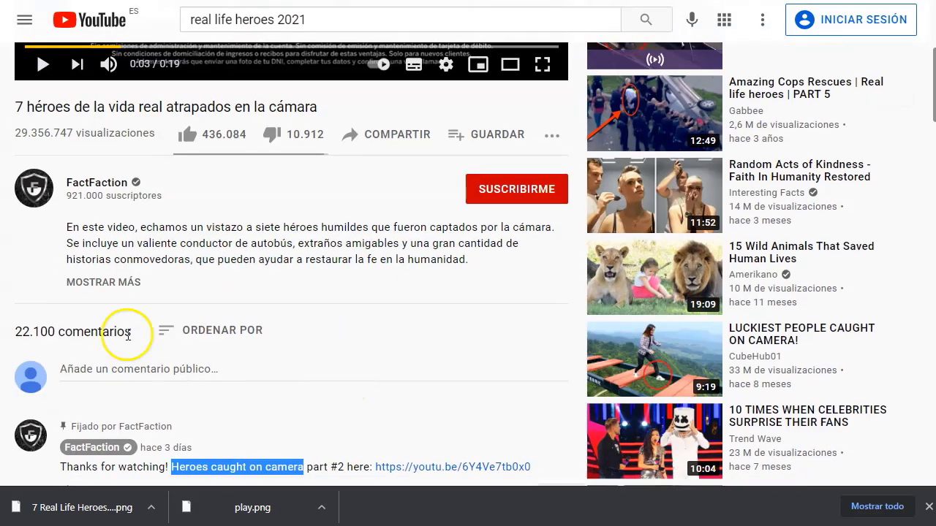
left_click(121, 289)
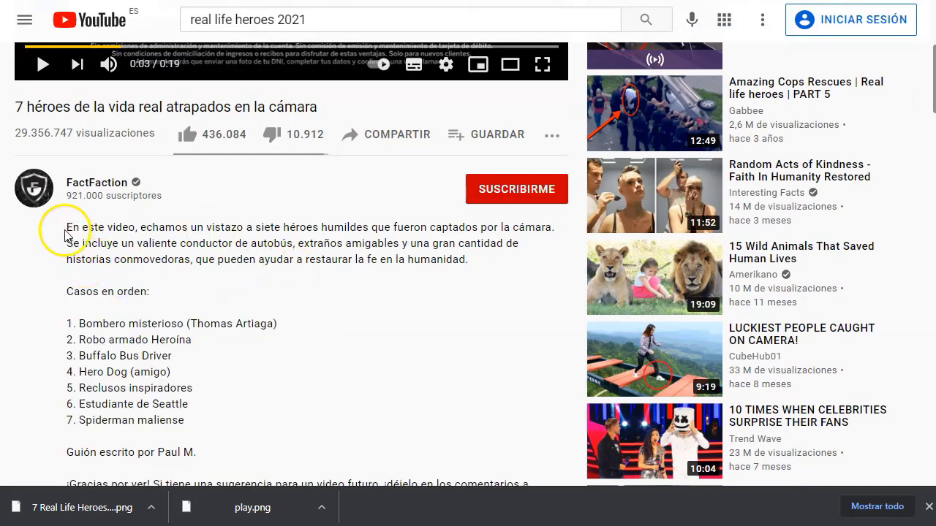
left_click_drag(68, 229, 136, 354)
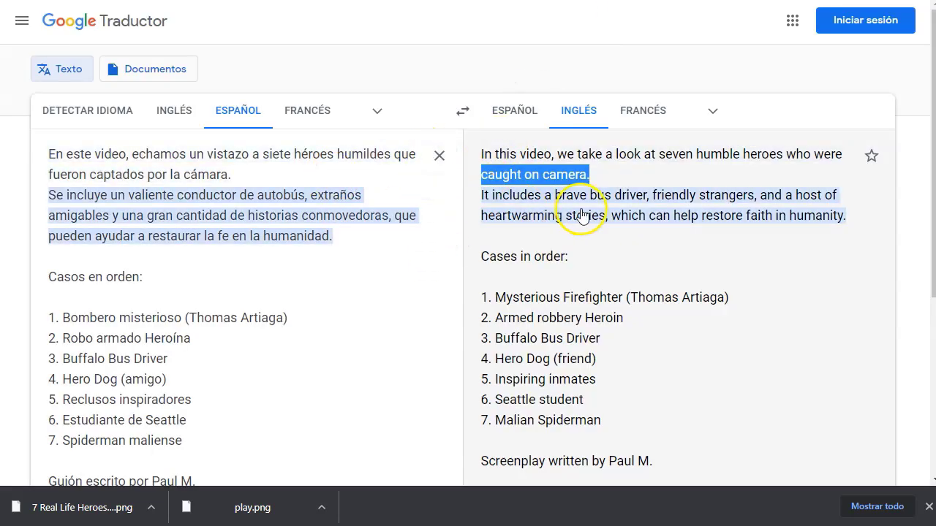
scroll(780, 322, "down", 3)
left_click(797, 368)
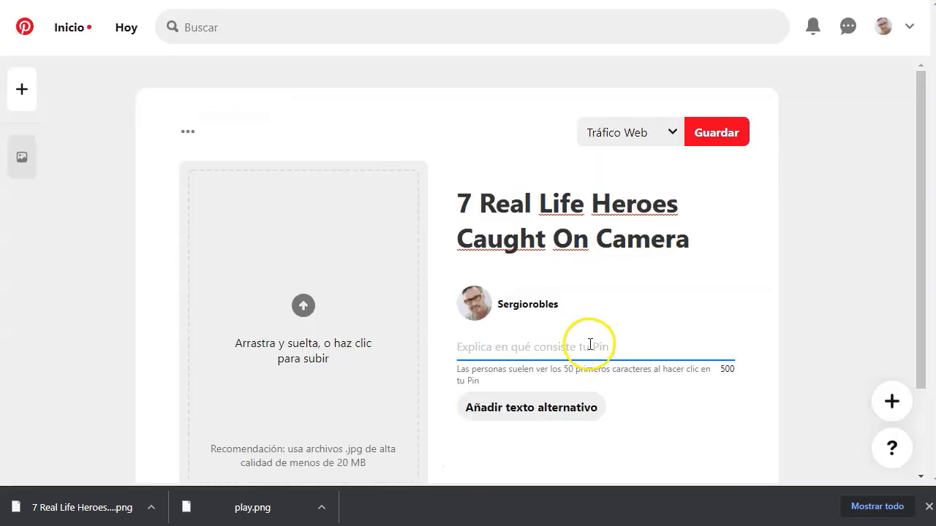
- Paste the English translation as the pin's description and delete its closing "Thanks for watching!" paragraph
type("In this video, we take a look at seven humble heroes who were caught on camera. It includes a brave bus driver, friendly strangers, and a host of heartwarming stories, which can help restore faith in humanity.  Cases in order:  1. Mysterious Firefighter (Thomas Artiaga) 2. Armed robbery Heroin 3. Buffalo Bus Driver 4. Hero Dog (friend) 5. Inspiring inmates 6. Seattle student 7. Malian Spiderman  Screenplay written by Paul M.  Thanks for watching! If you have a suggestion for a future video, leave it in the comments below!")
scroll(606, 349, "down", 4)
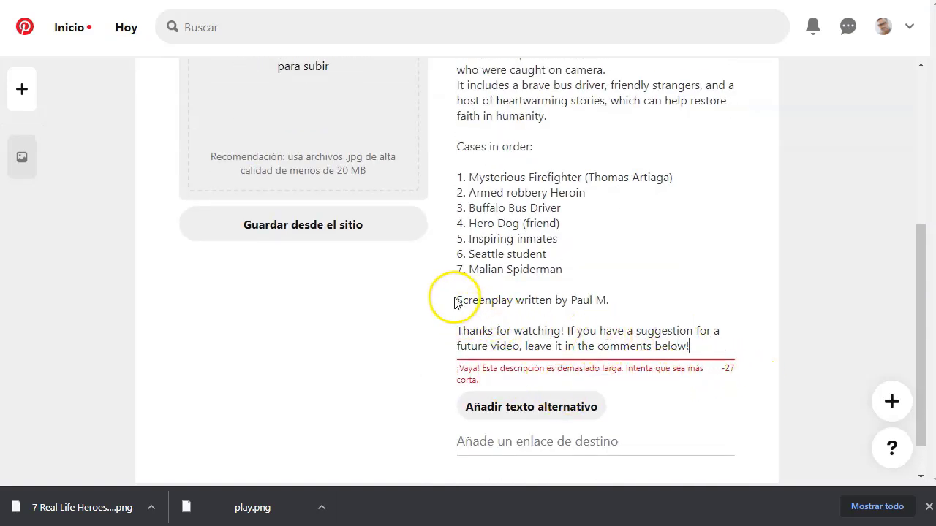
left_click_drag(459, 316, 710, 352)
key("BackSpace")
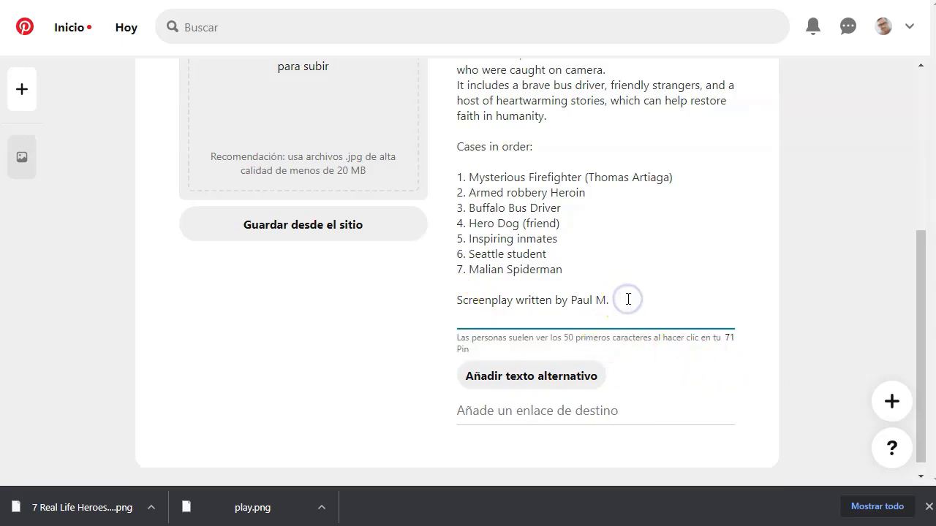
key("Delete")
scroll(628, 299, "up", 1)
scroll(629, 299, "up", 3)
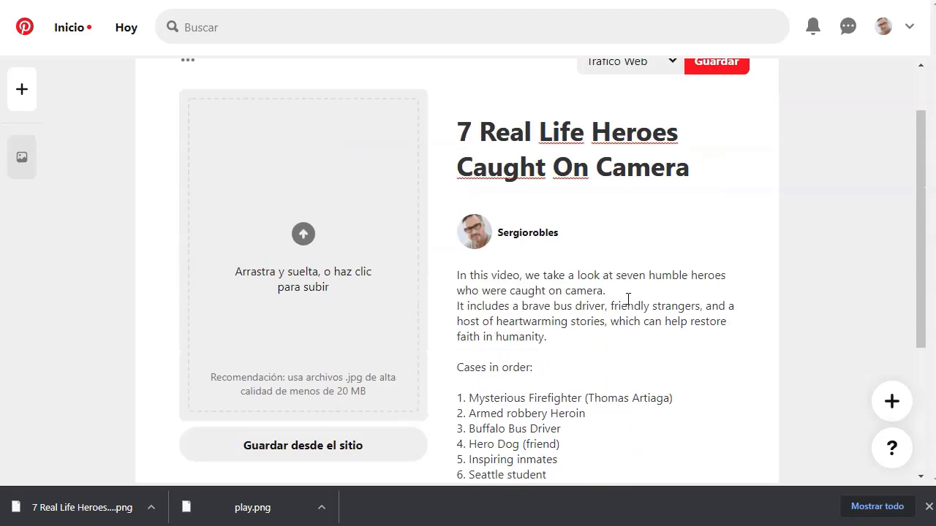
scroll(571, 352, "down", 2)
scroll(571, 352, "down", 2)
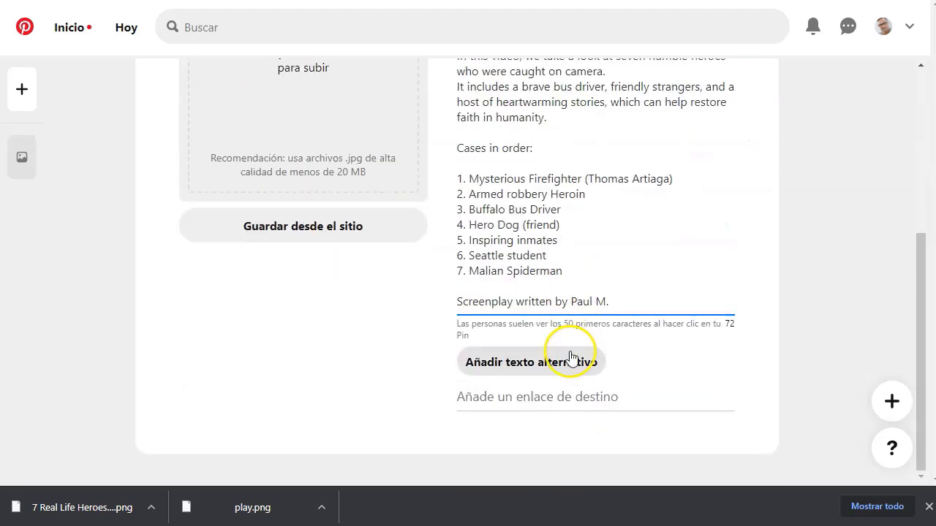
left_click(562, 400)
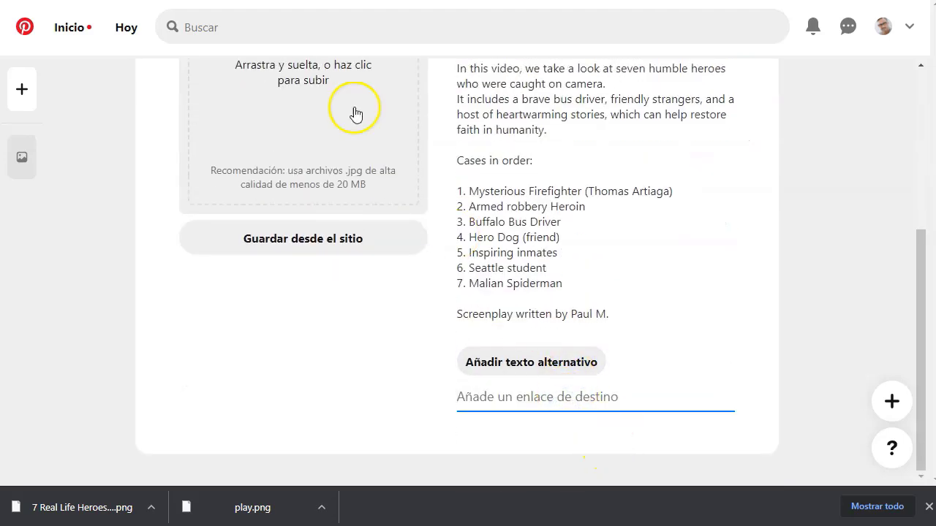
key("ctrl+Tab")
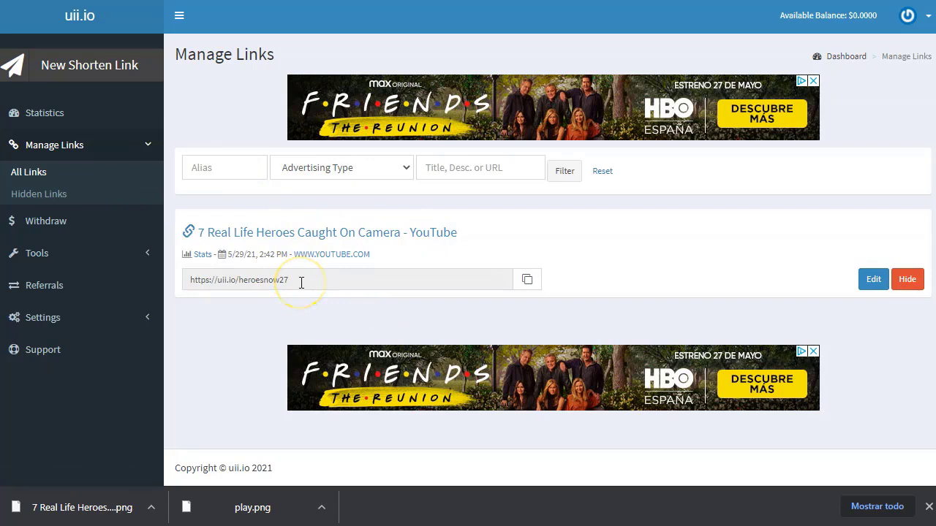
left_click(430, 287)
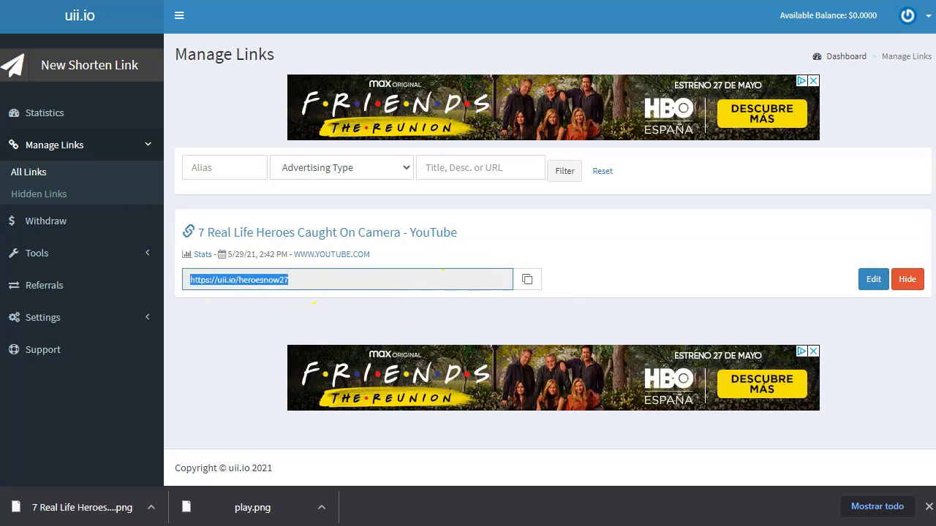
left_click(627, 391)
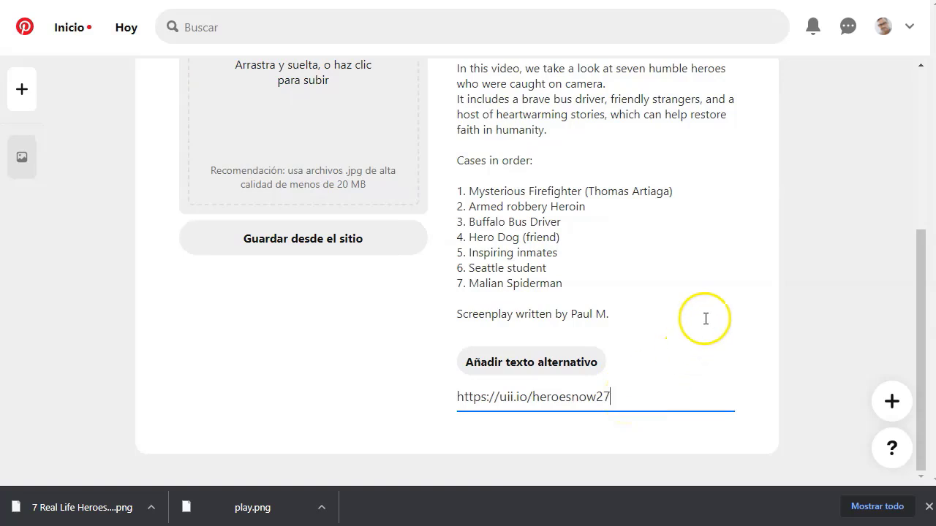
- Create a new board for the pin named "caught on camera", copying the phrase from the pinned comment under the YouTube video
scroll(614, 267, "up", 3)
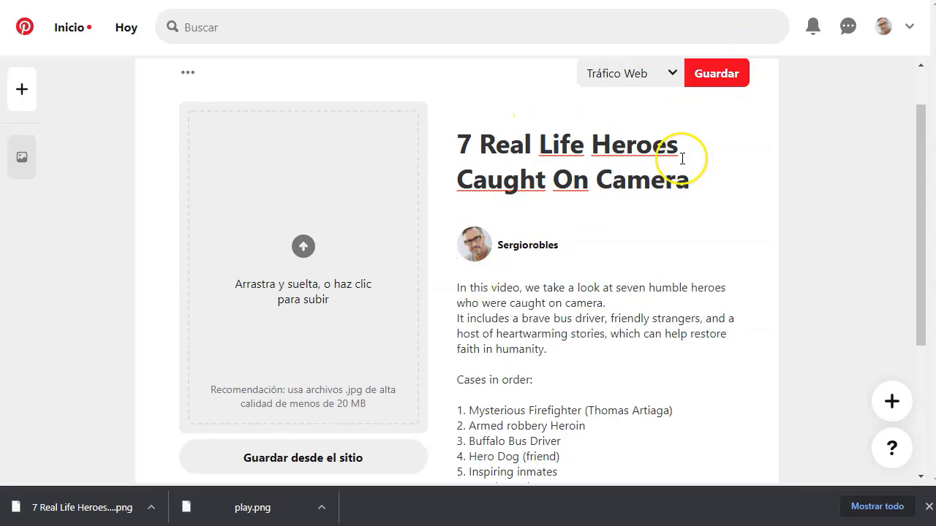
left_click(671, 75)
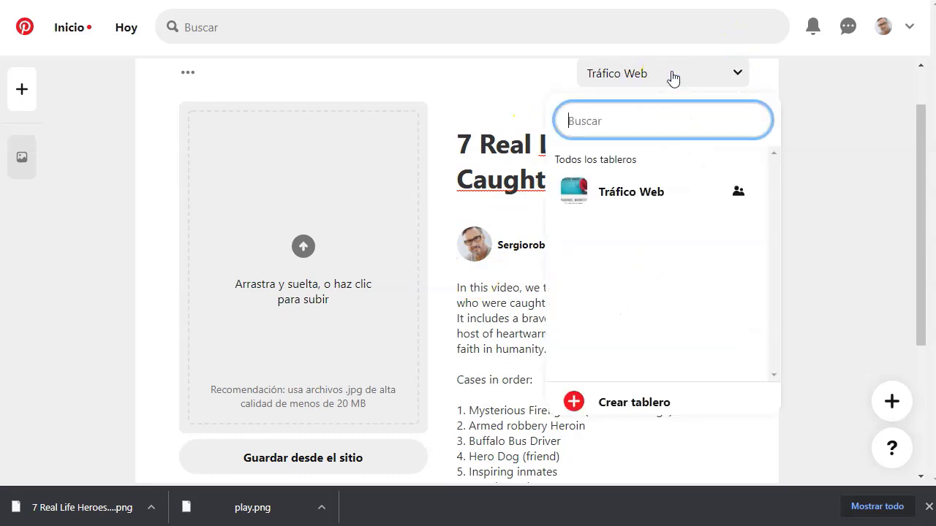
left_click(637, 406)
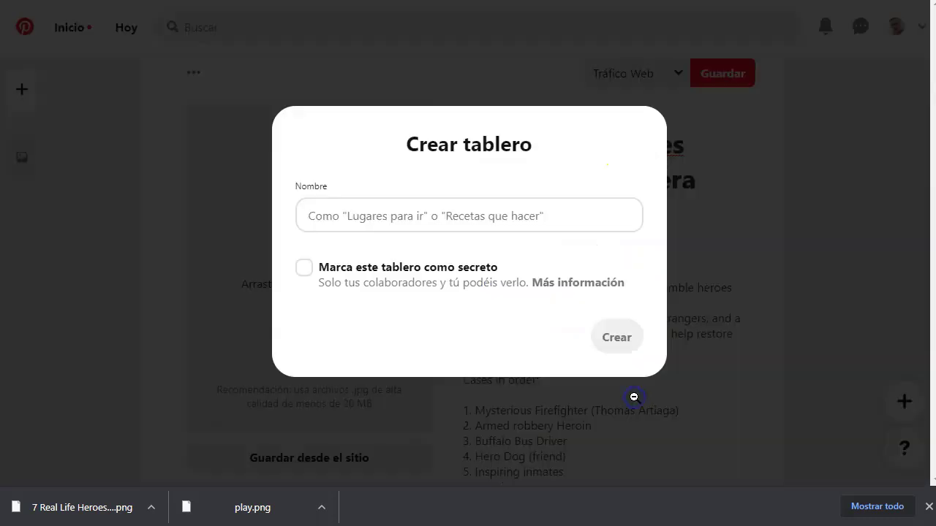
key("ctrl+Tab")
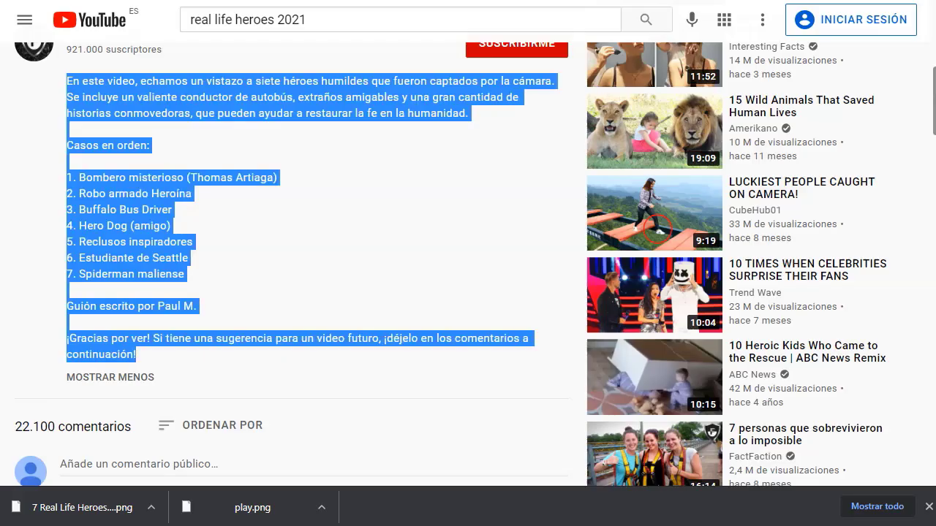
scroll(299, 273, "down", 4)
left_click_drag(210, 269, 305, 269)
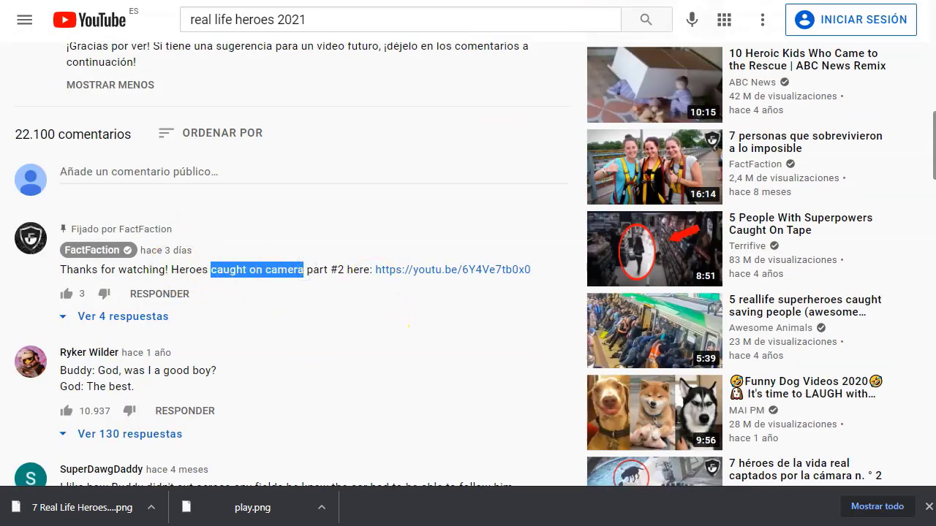
key("ctrl+c")
key("ctrl+shift+Tab")
left_click(493, 217)
key("ctrl+v")
key("Return")
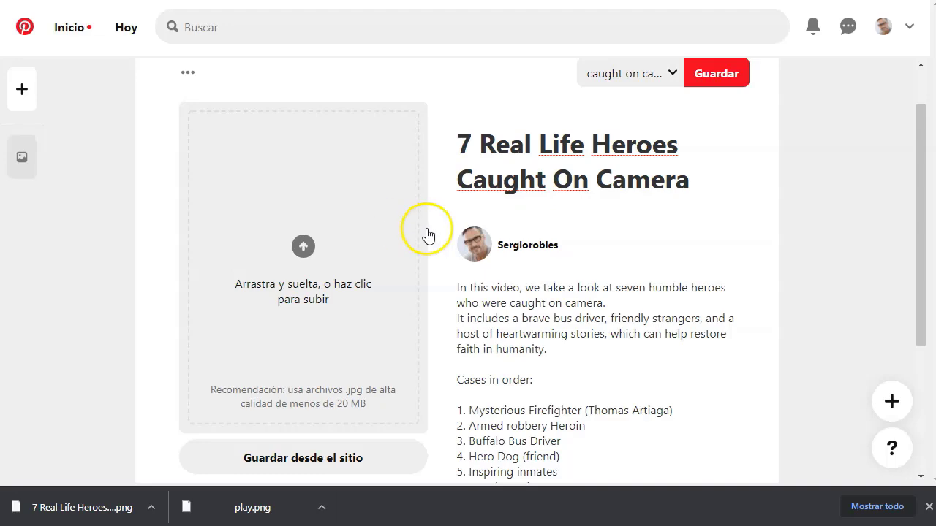
- Add the downloaded 7 Real Life Heroes PNG as the pin's image, then publish the pin and open it
scroll(428, 242, "down", 1)
scroll(463, 209, "up", 2)
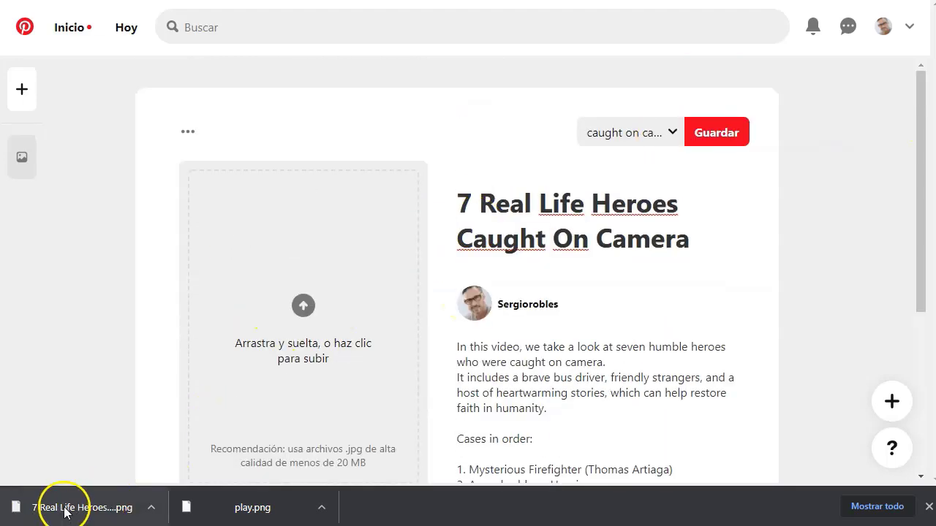
left_click_drag(61, 515, 311, 314)
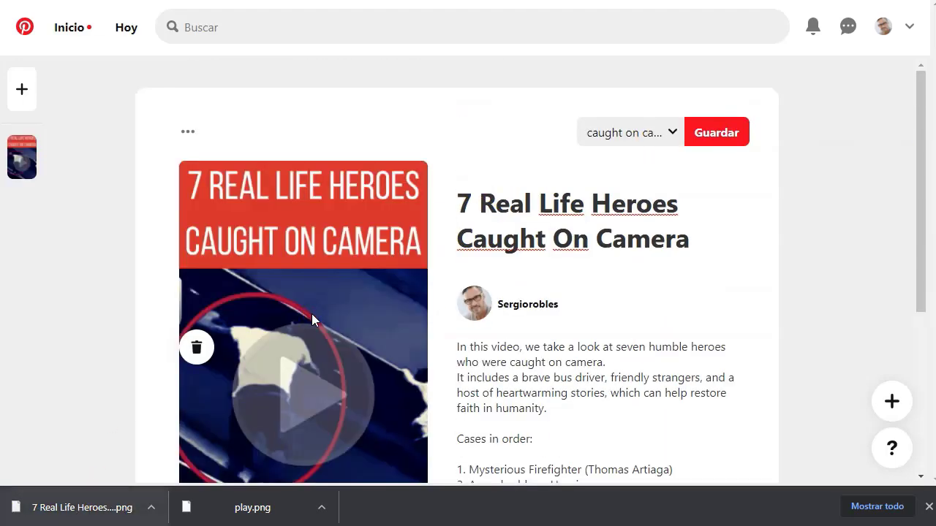
scroll(332, 238, "down", 2)
scroll(387, 293, "up", 3)
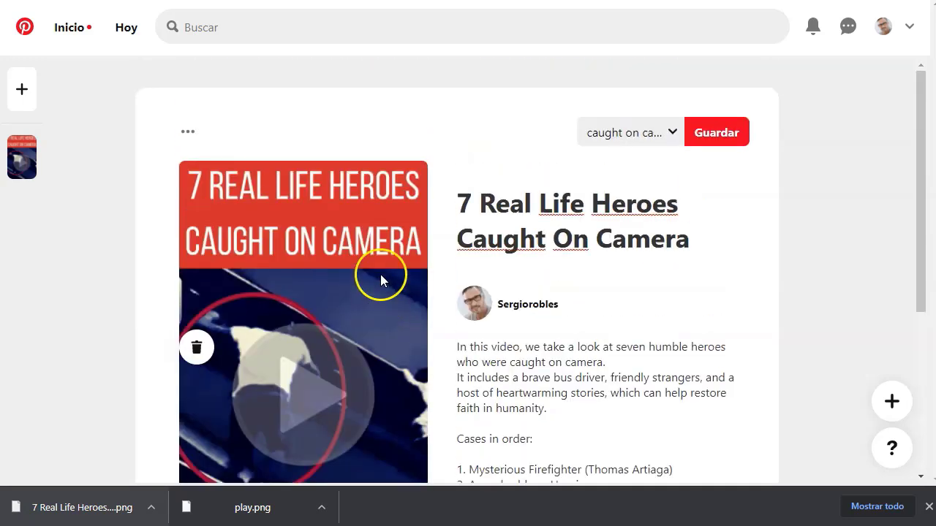
left_click(716, 132)
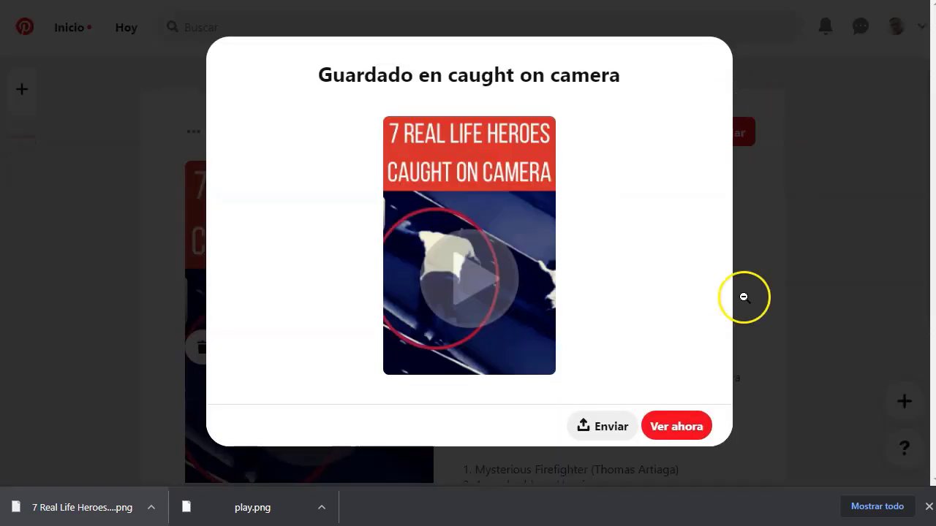
left_click(677, 427)
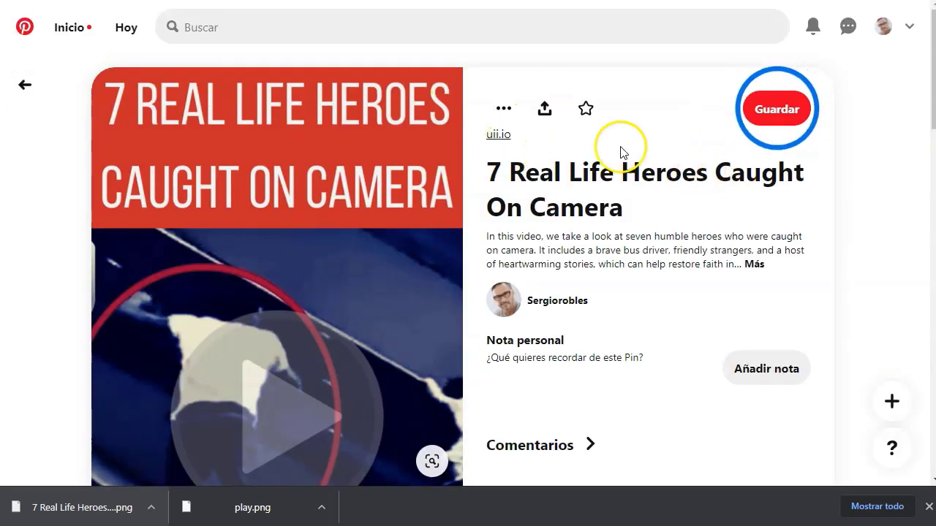
- Open the new board's settings from the profile and capitalize its name as "Caught On Camera"
left_click(883, 27)
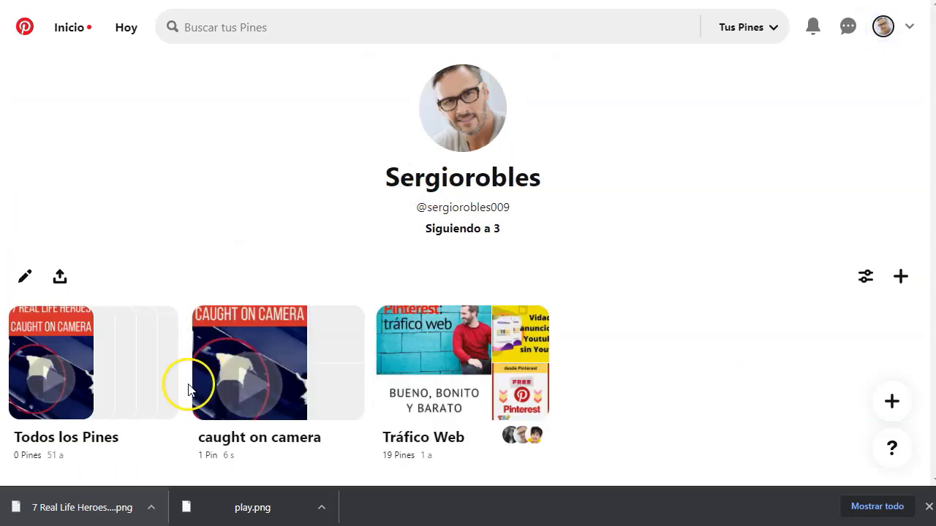
left_click(352, 404)
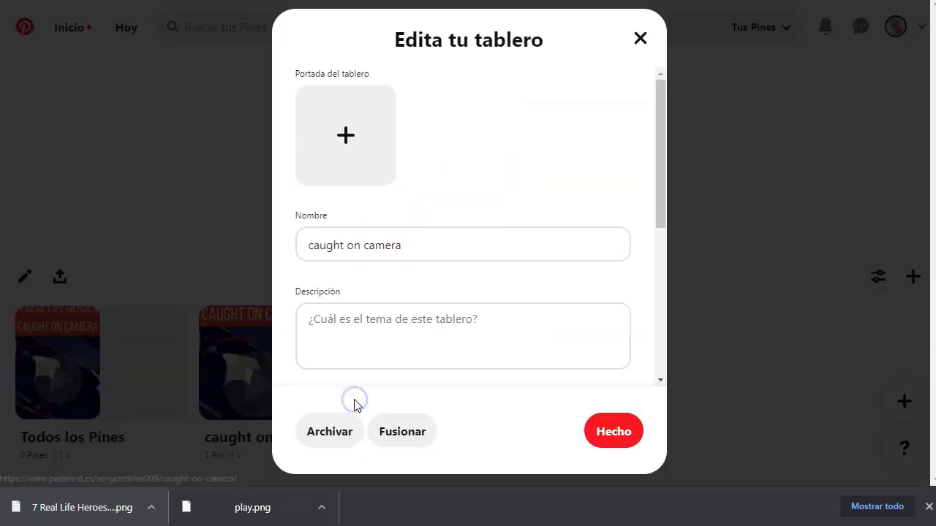
left_click(310, 247)
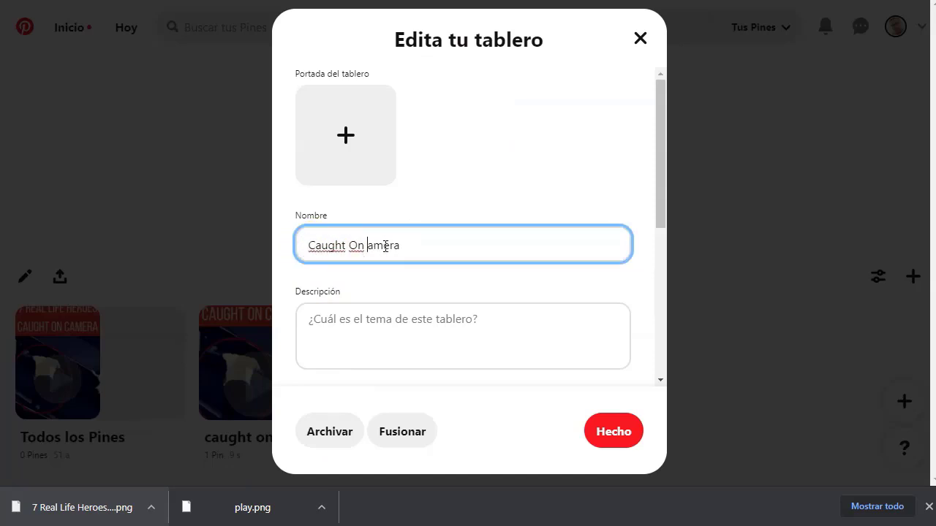
- Copy the board's name into its description as "Caught On Camera" and save the board
left_click(397, 344)
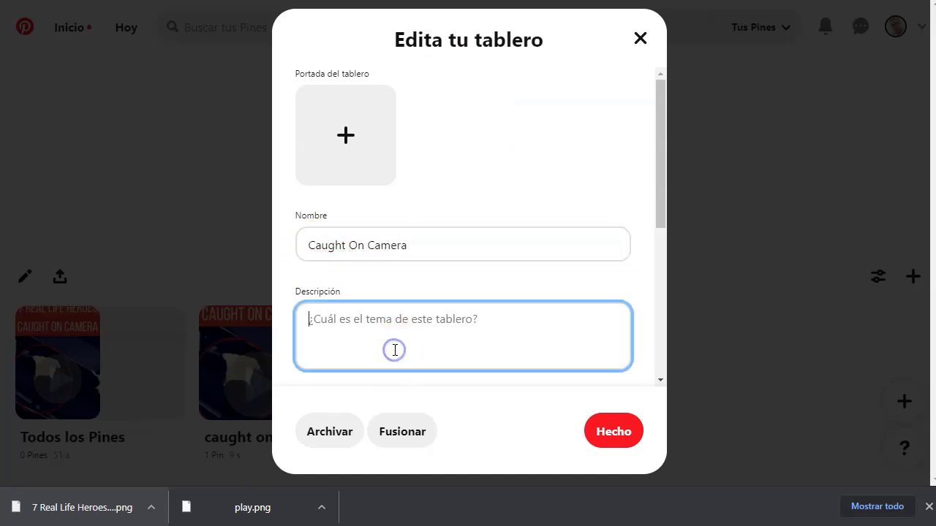
left_click(426, 255)
key("ctrl+a")
key("ctrl+c")
left_click(466, 318)
key("ctrl+v")
left_click(606, 417)
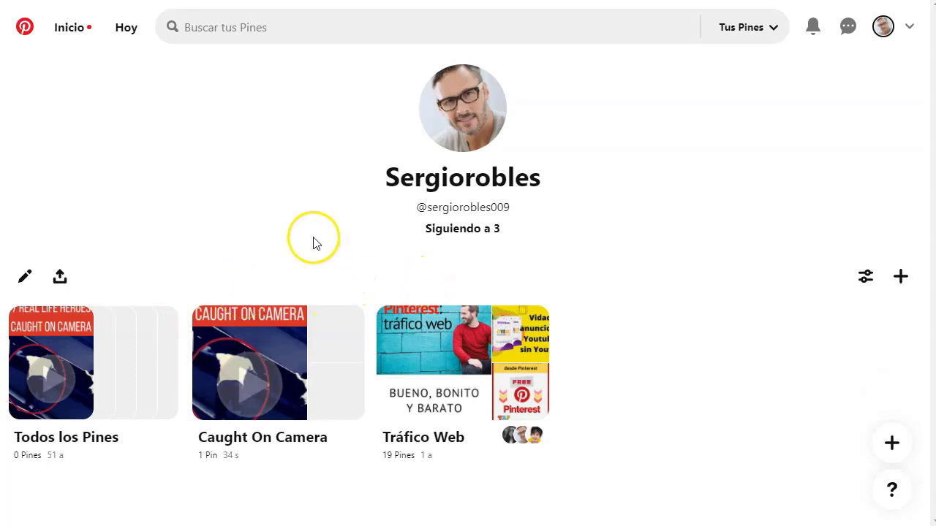
- Search all pins on Pinterest for "Caught On Camera" and look through the results
left_click(294, 31)
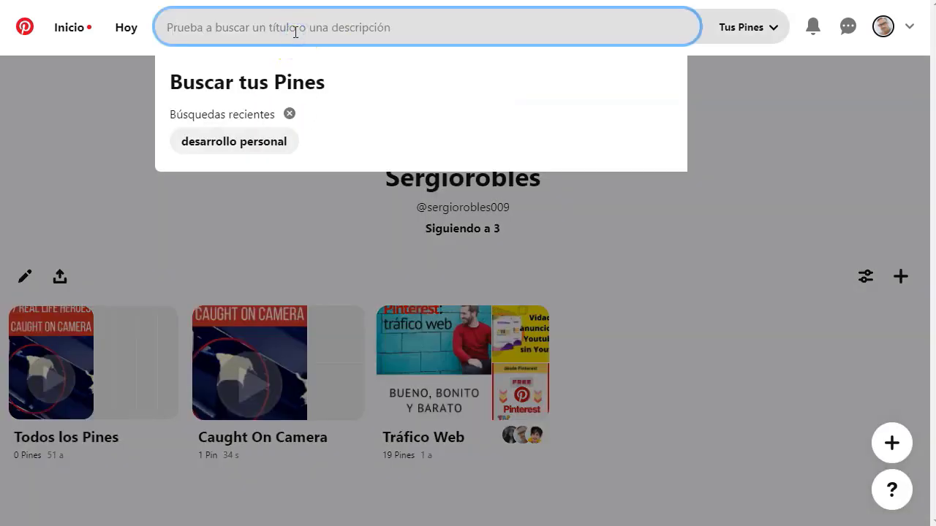
type("c")
key("BackSpace")
key("ctrl+v")
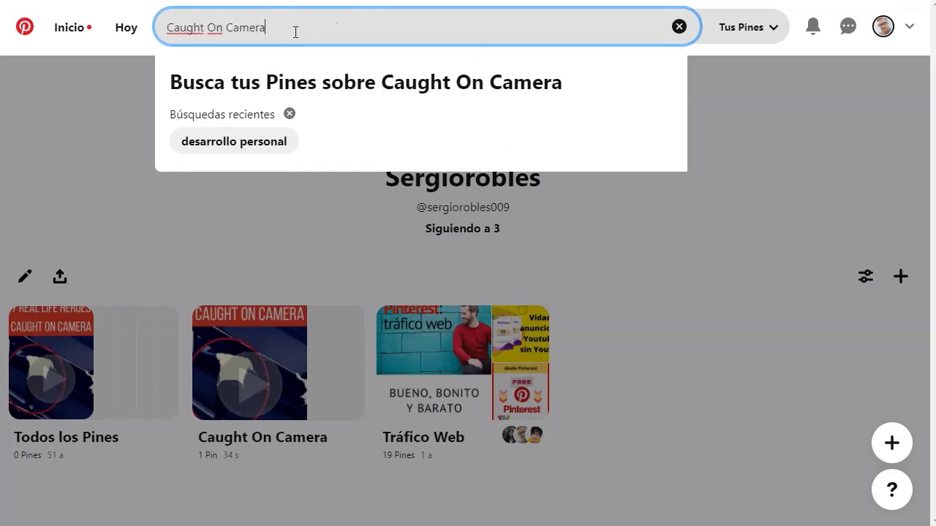
left_click(727, 26)
left_click(716, 79)
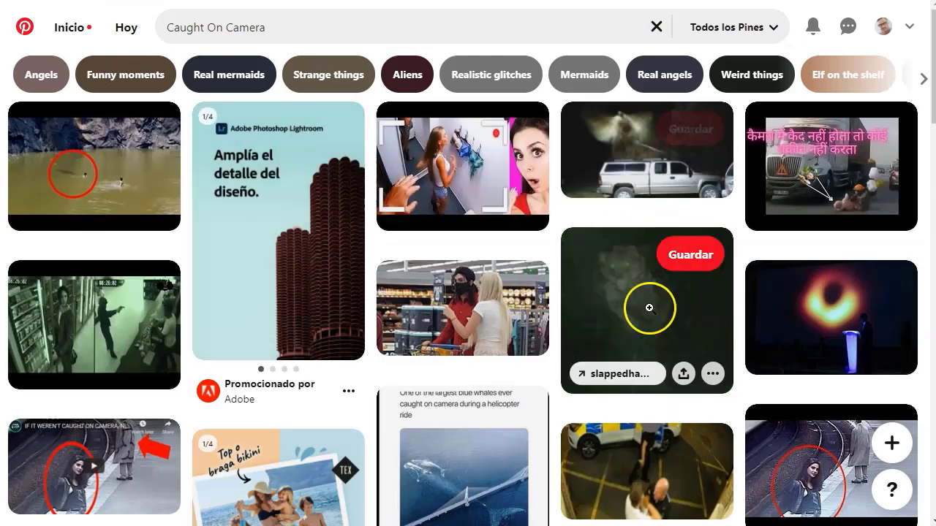
scroll(354, 317, "down", 10)
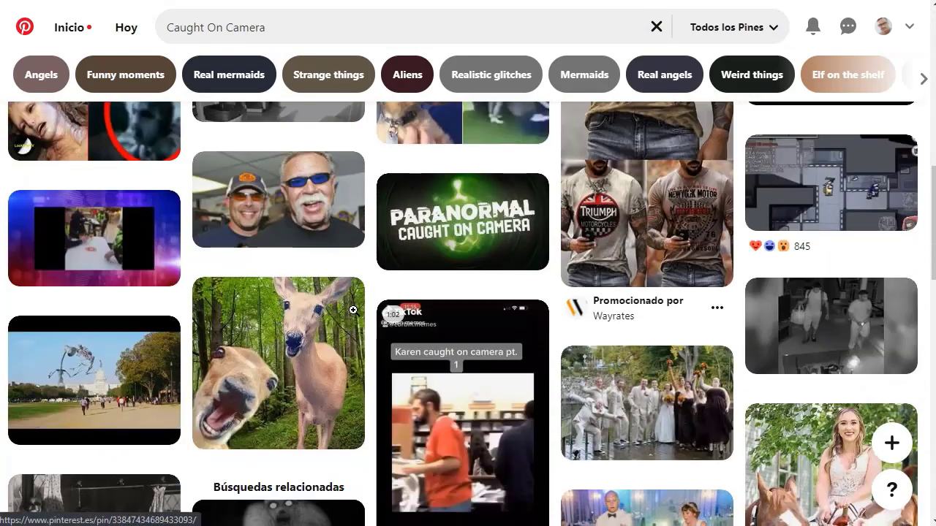
scroll(353, 316, "down", 3)
scroll(353, 317, "down", 6)
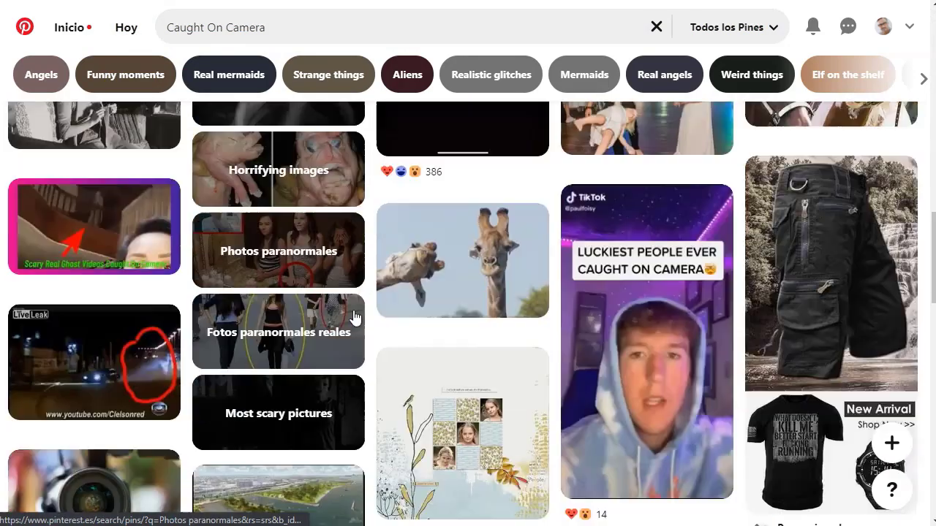
scroll(300, 329, "up", 8)
scroll(300, 329, "up", 5)
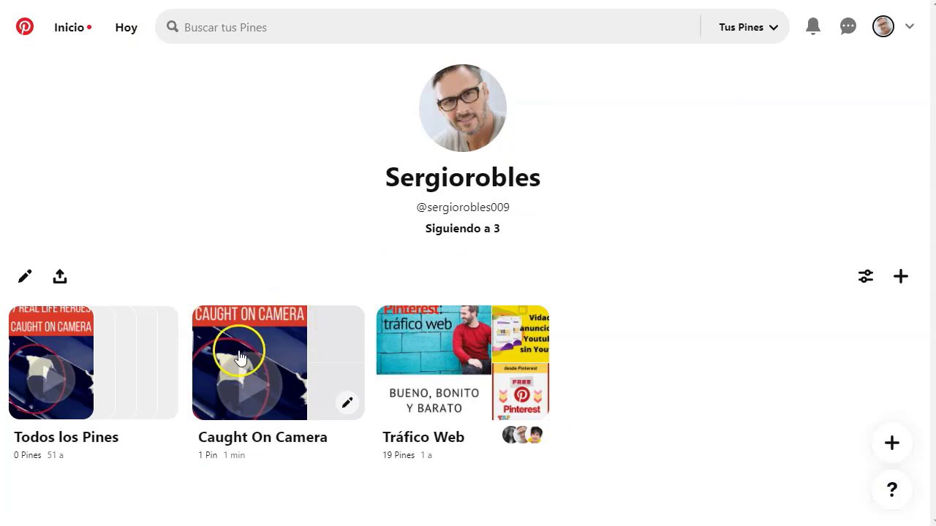
- Open the published 7 Real Life Heroes pin from the profile's Caught On Camera board
left_click(254, 342)
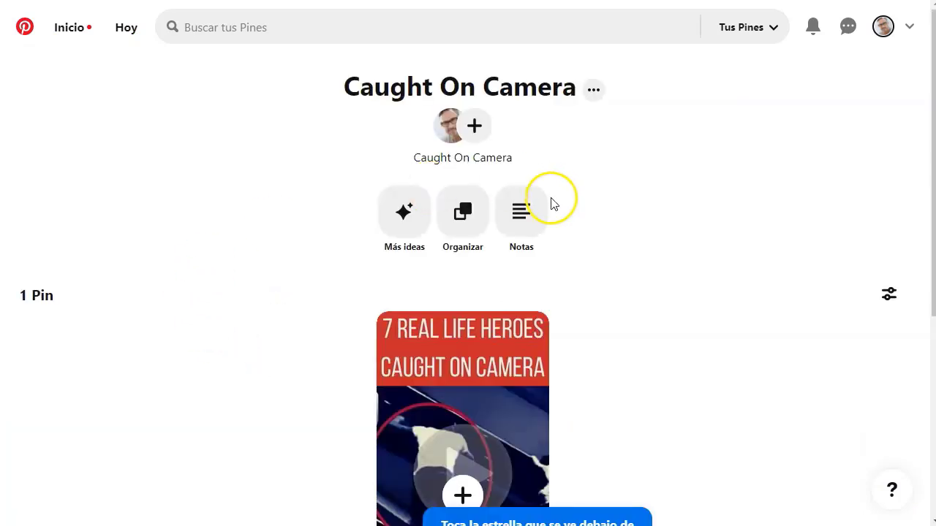
scroll(522, 307, "down", 3)
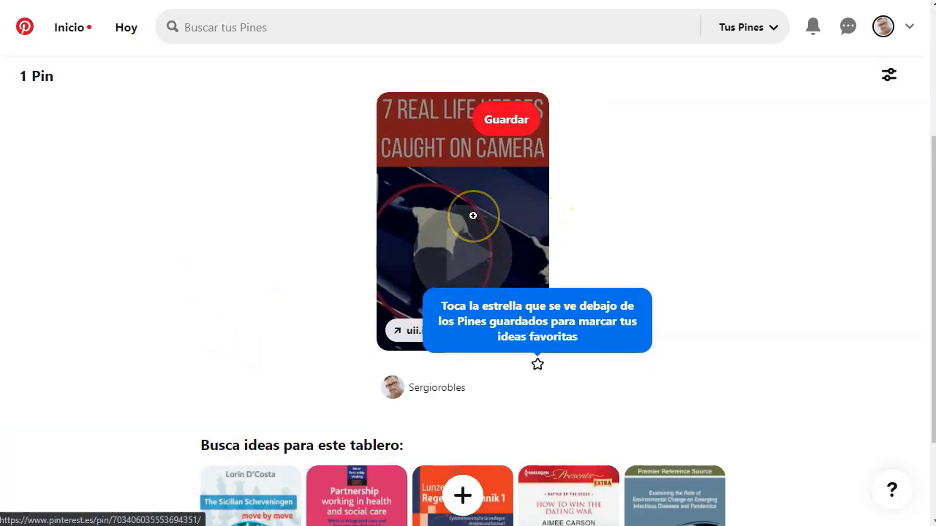
left_click(473, 216)
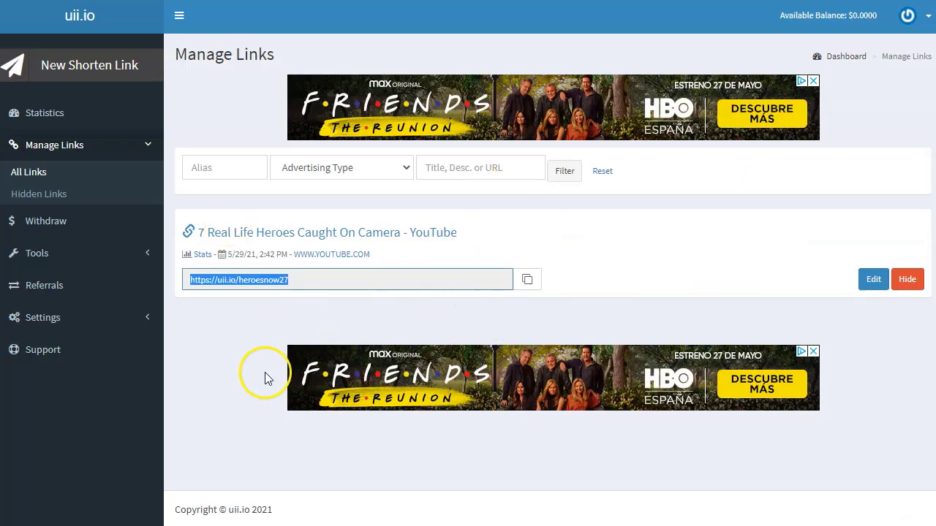
- Switch to uii.io and check the account's statistics for views and earnings in May 2021
left_click(221, 388)
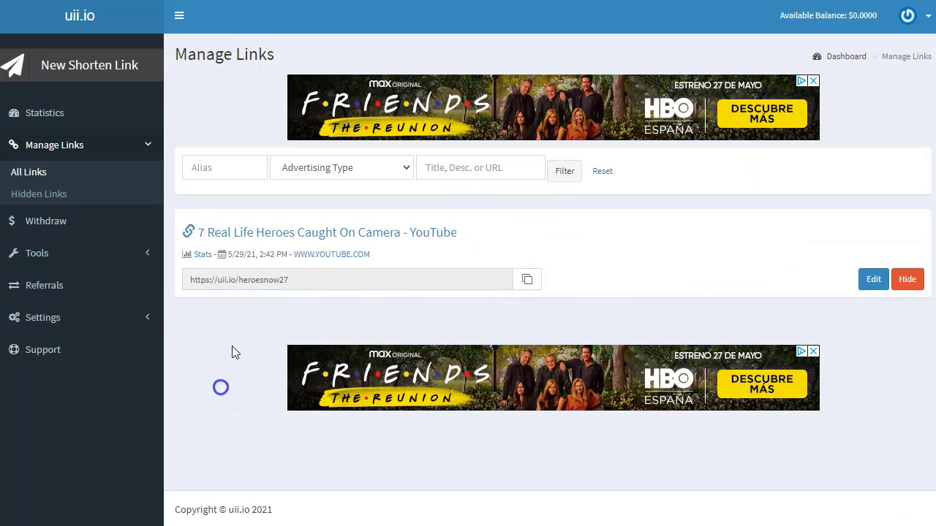
left_click(44, 113)
scroll(449, 344, "down", 3)
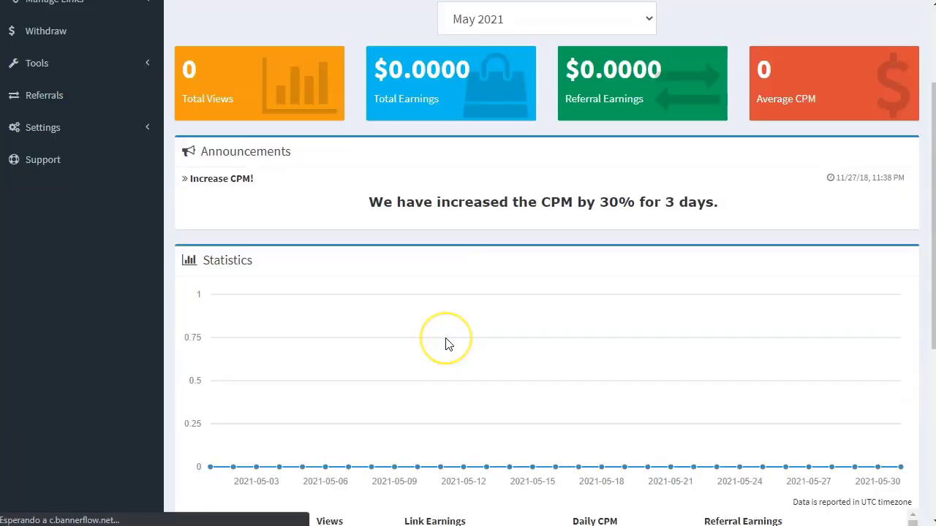
scroll(449, 343, "up", 2)
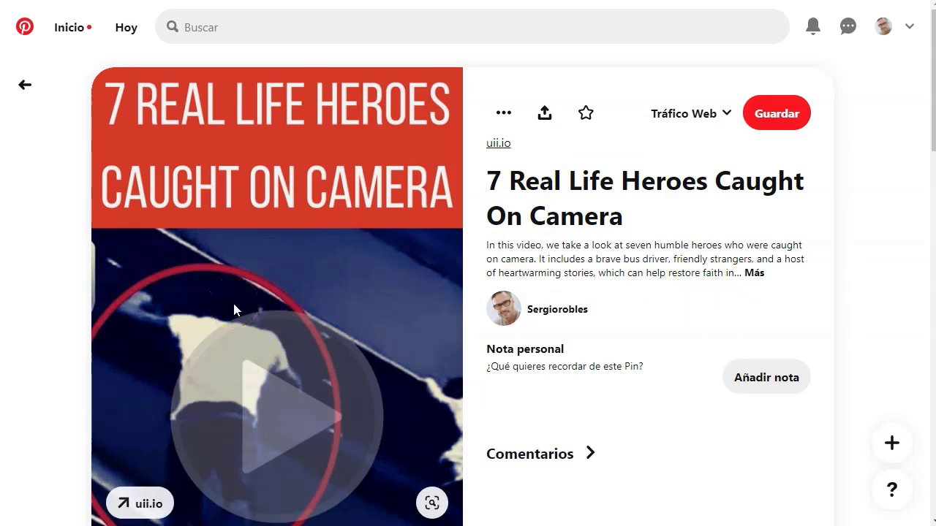
scroll(241, 284, "down", 1)
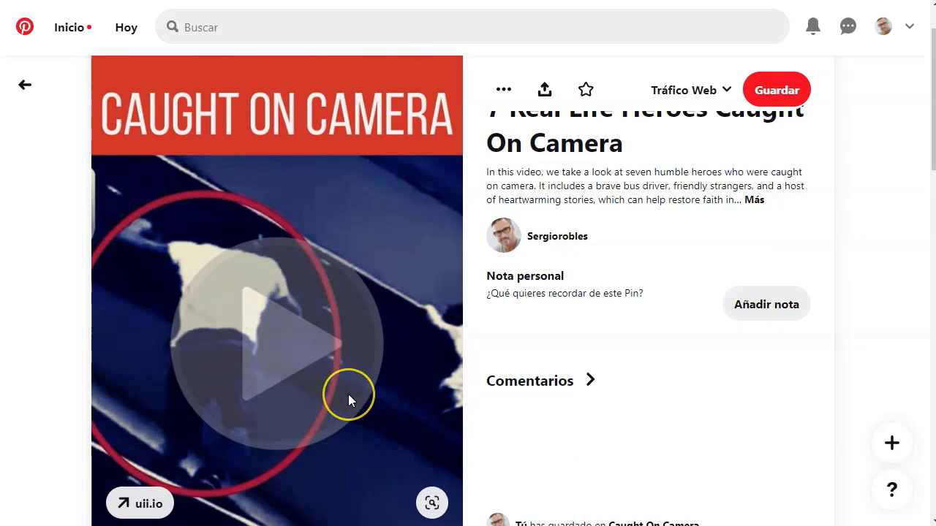
scroll(349, 399, "down", 1)
scroll(349, 399, "up", 2)
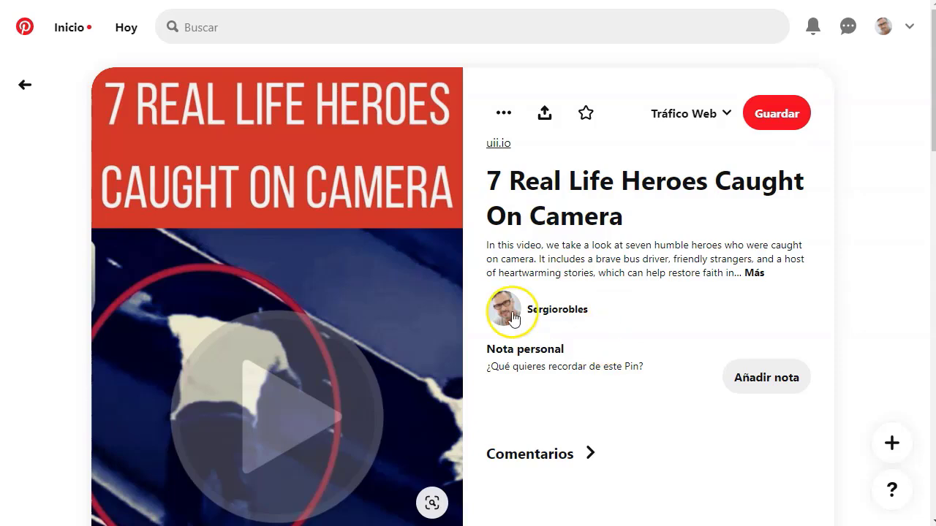
- Switch to the Google Docs guide on earning with link shorteners and examine its comparison table of payout rates and minimum payments
left_click(121, 494)
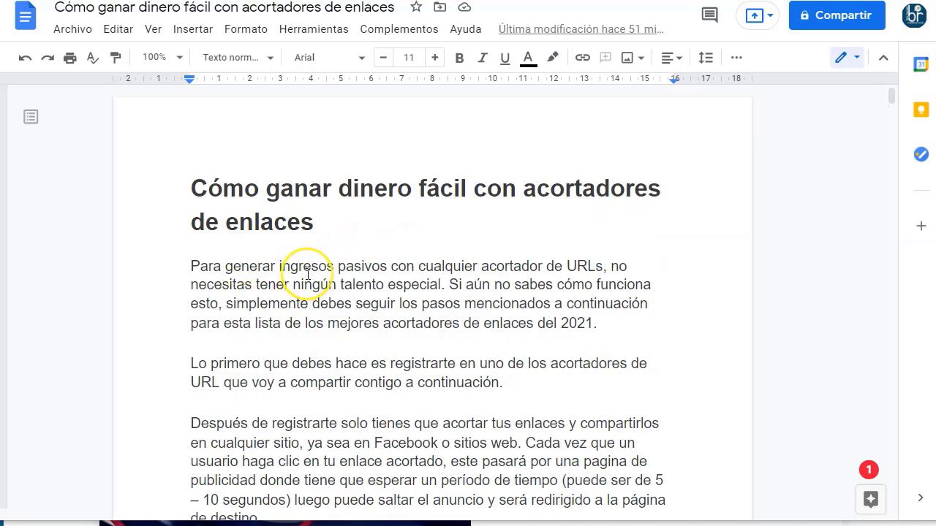
scroll(307, 273, "down", 5)
scroll(308, 274, "down", 9)
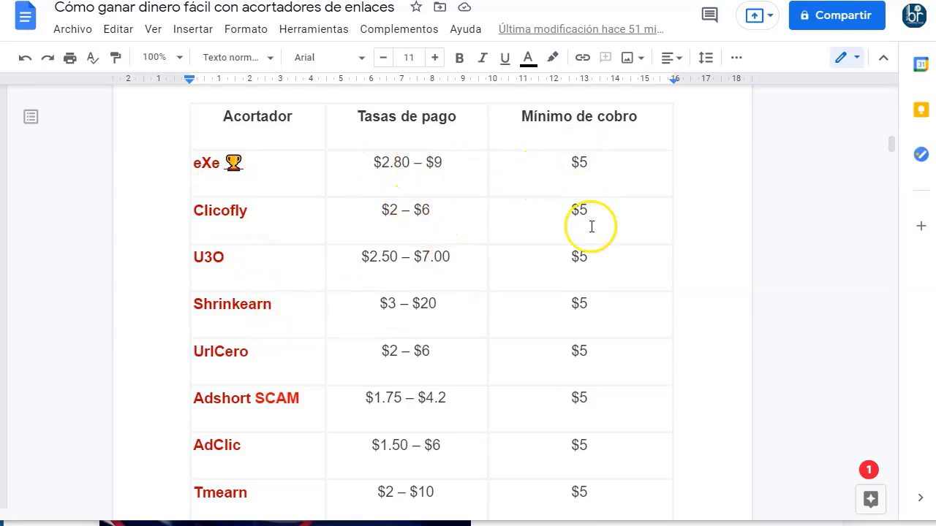
scroll(602, 362, "down", 5)
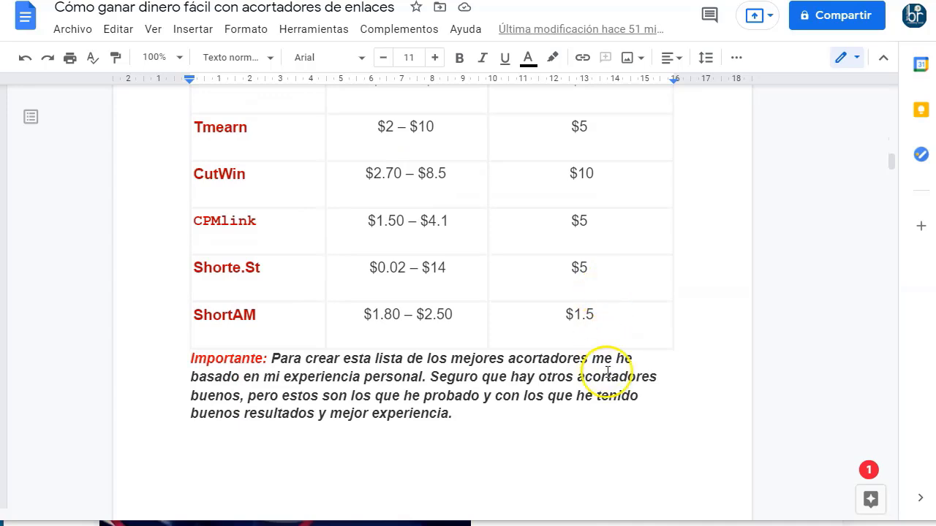
scroll(307, 336, "down", 1)
scroll(417, 324, "up", 6)
scroll(428, 325, "down", 3)
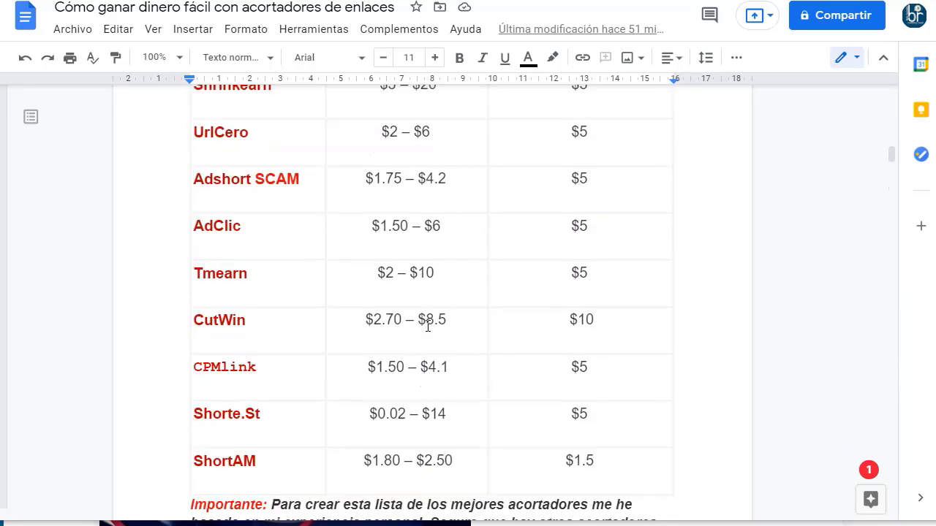
- Read the eXe shortener section, including its minimum payment, referral commission, payout rate and payment methods
scroll(428, 327, "down", 8)
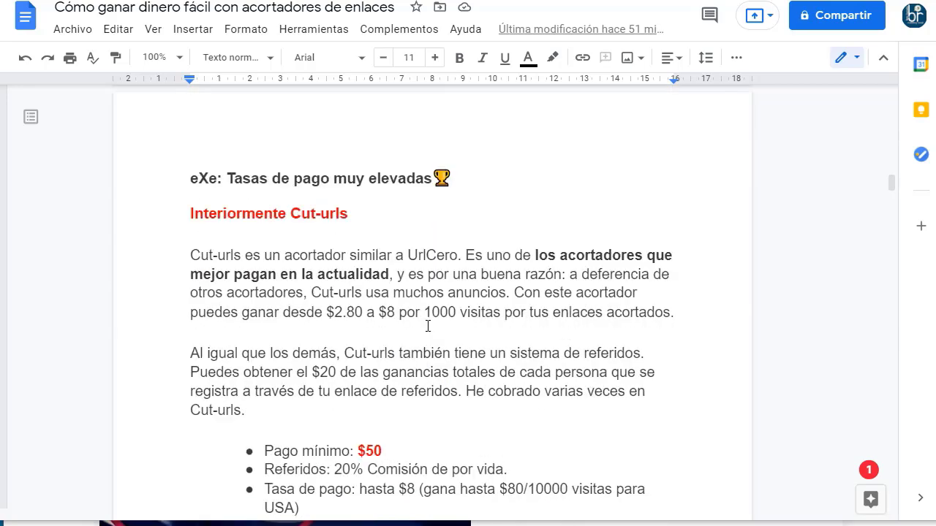
scroll(428, 326, "down", 1)
left_click(237, 167)
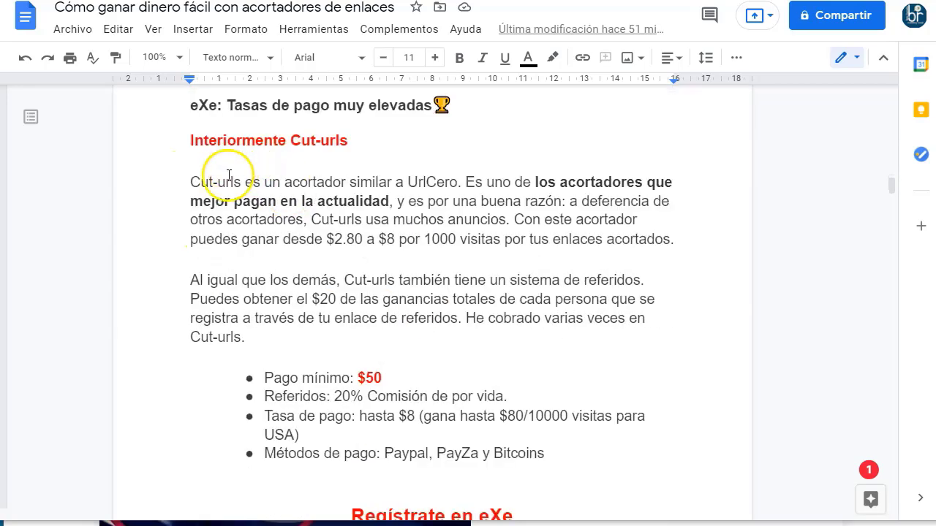
scroll(541, 223, "down", 1)
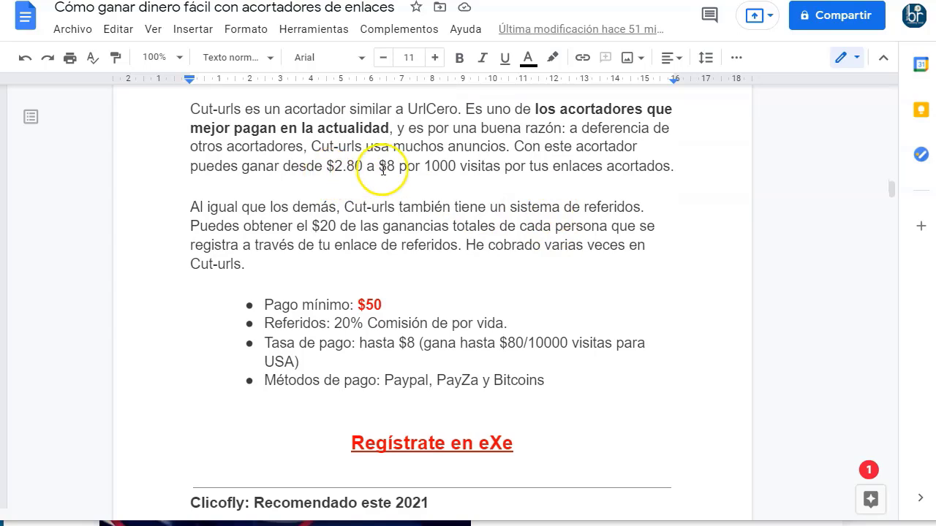
scroll(321, 253, "down", 1)
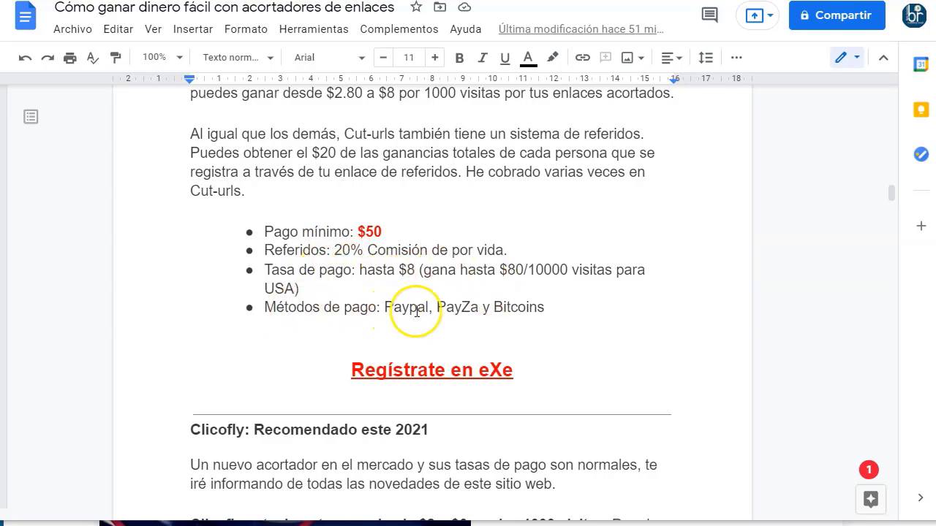
- Look through the remaining shortener sections of the guide, from Clicofly to ShortAM on the last page
scroll(425, 311, "down", 20)
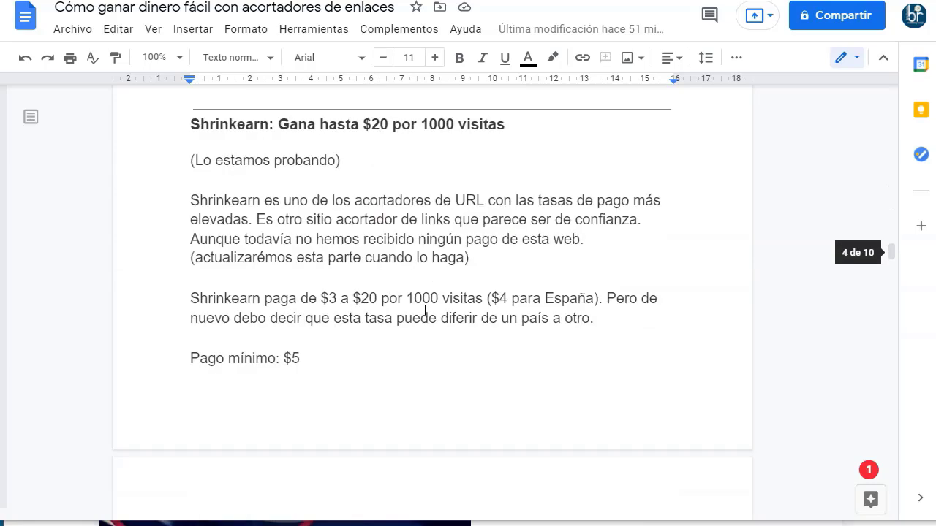
scroll(425, 311, "down", 20)
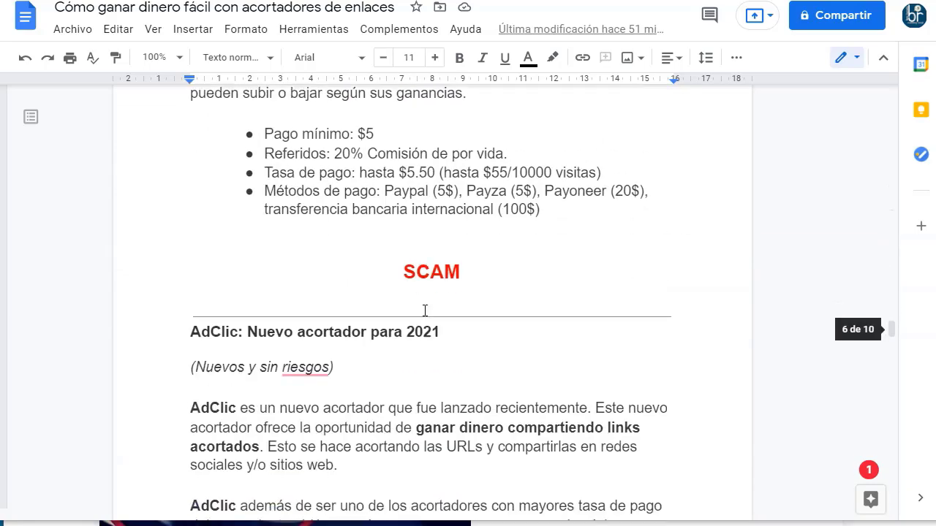
scroll(425, 311, "down", 20)
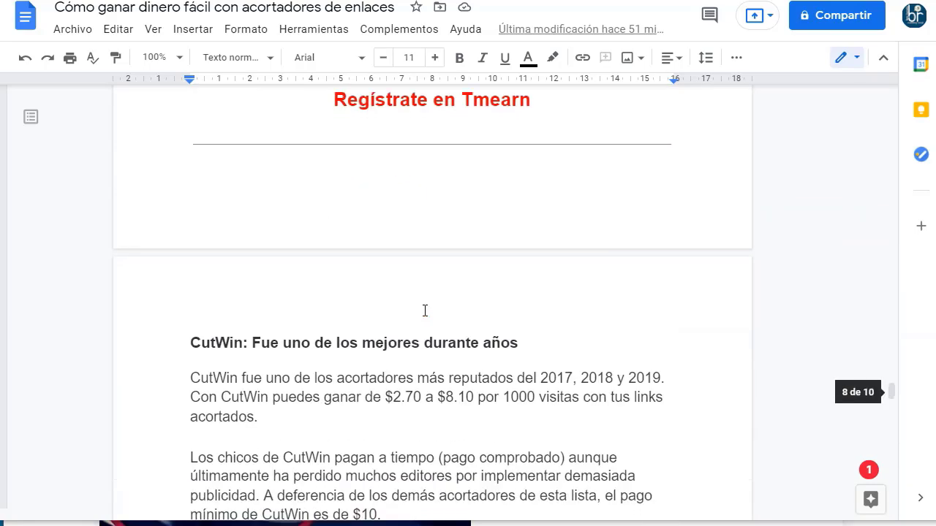
scroll(424, 311, "down", 15)
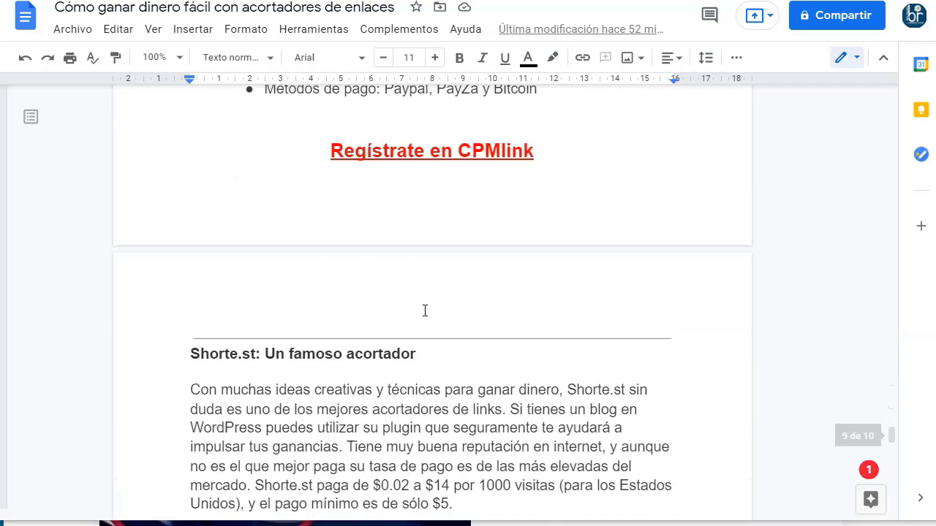
scroll(425, 311, "down", 15)
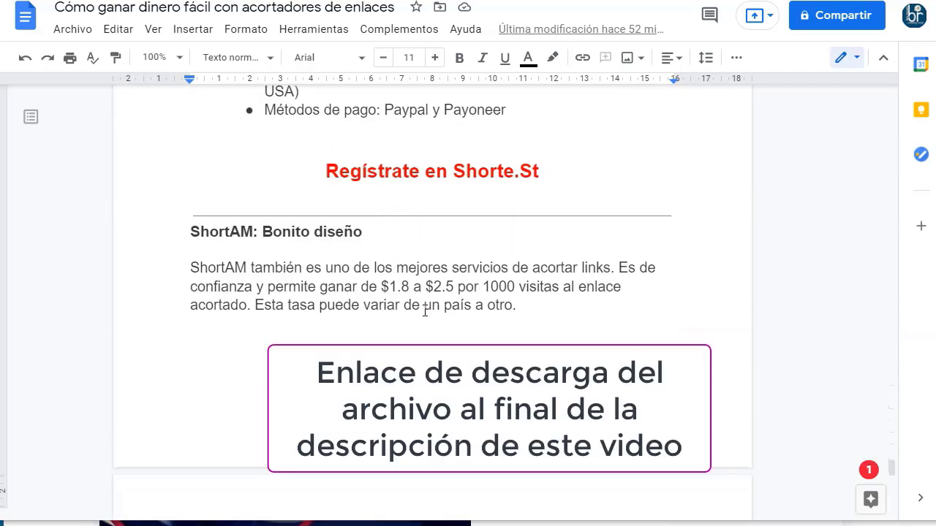
scroll(425, 311, "down", 8)
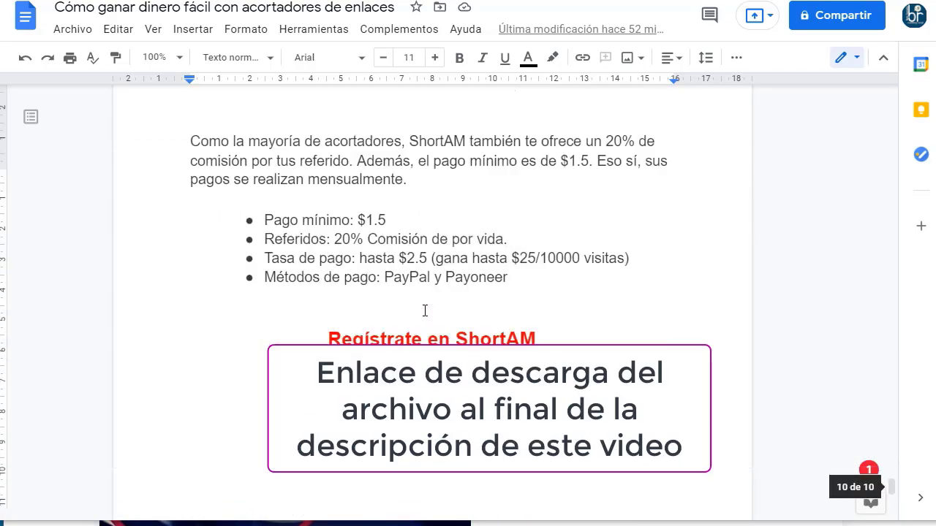
- Review the Shorte.st section's description and payment details, and return to the beginning of the guide
scroll(427, 310, "up", 6)
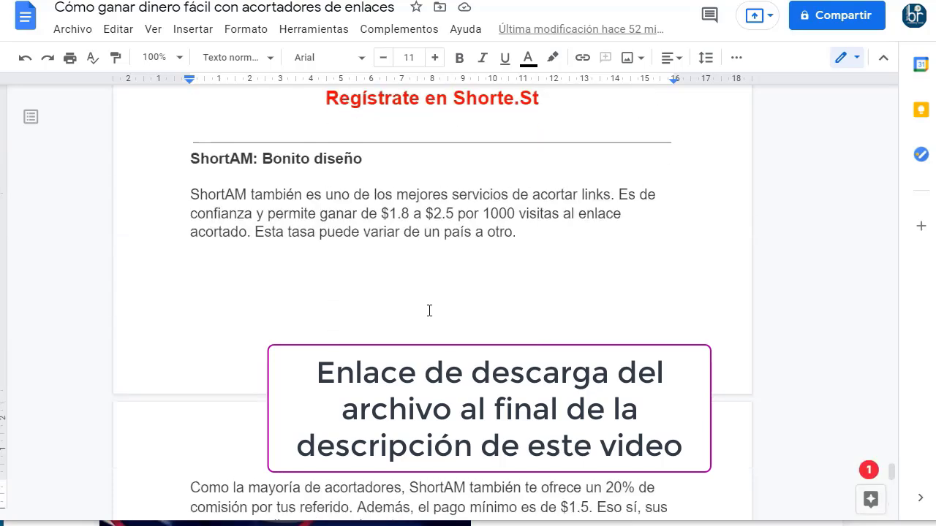
scroll(429, 311, "up", 15)
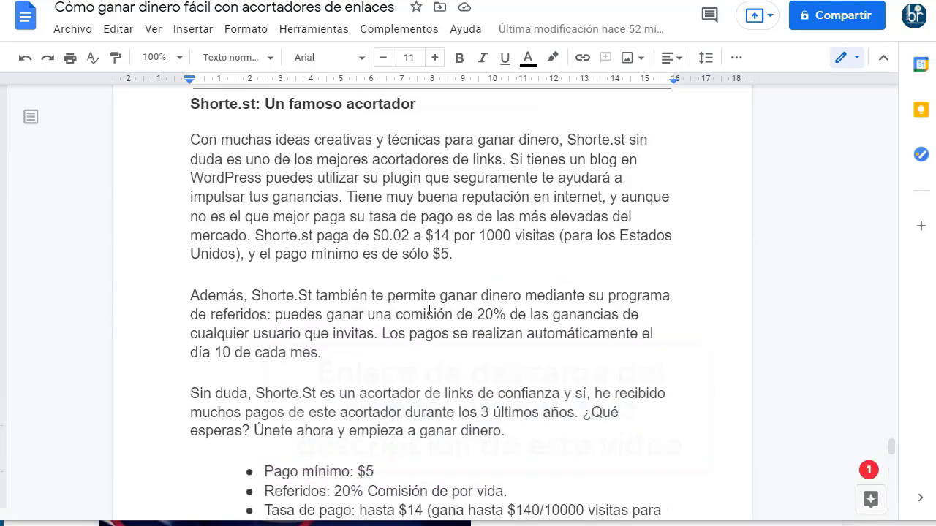
scroll(429, 311, "down", 8)
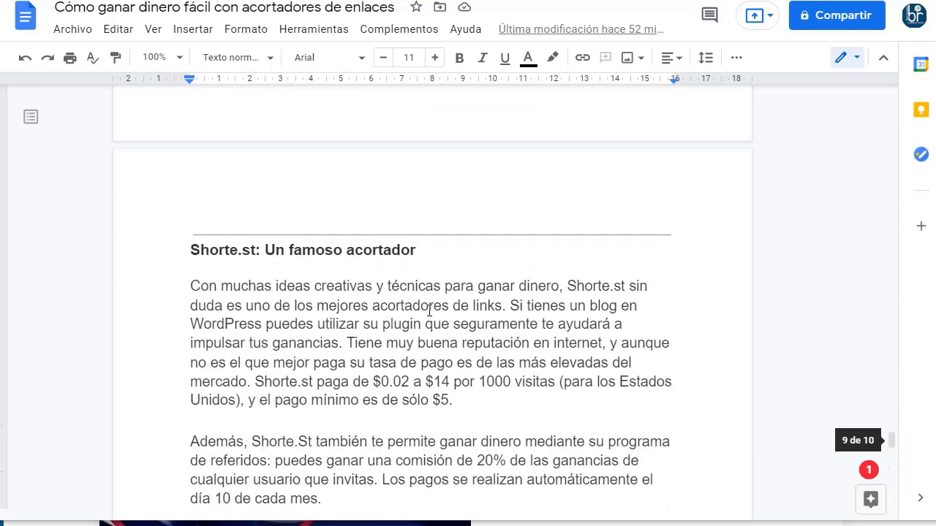
scroll(429, 310, "down", 2)
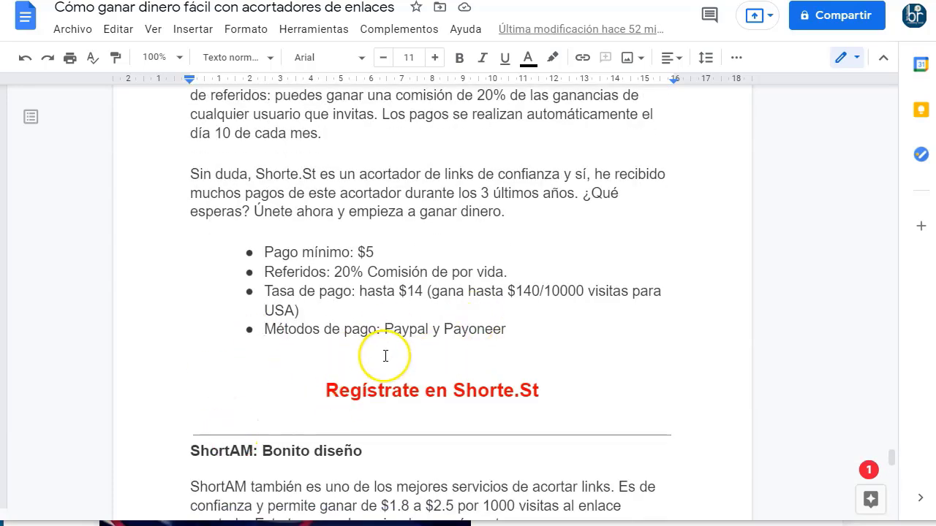
scroll(386, 357, "up", 20)
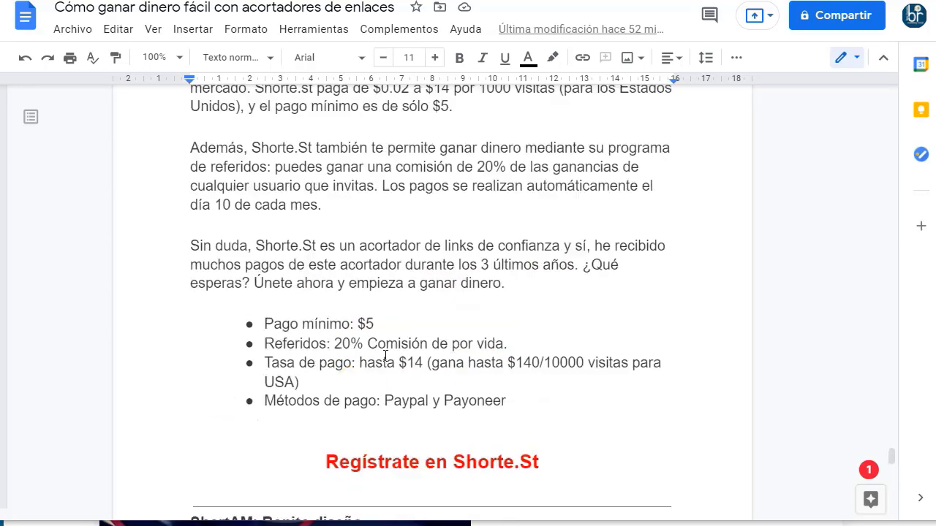
scroll(386, 356, "up", 20)
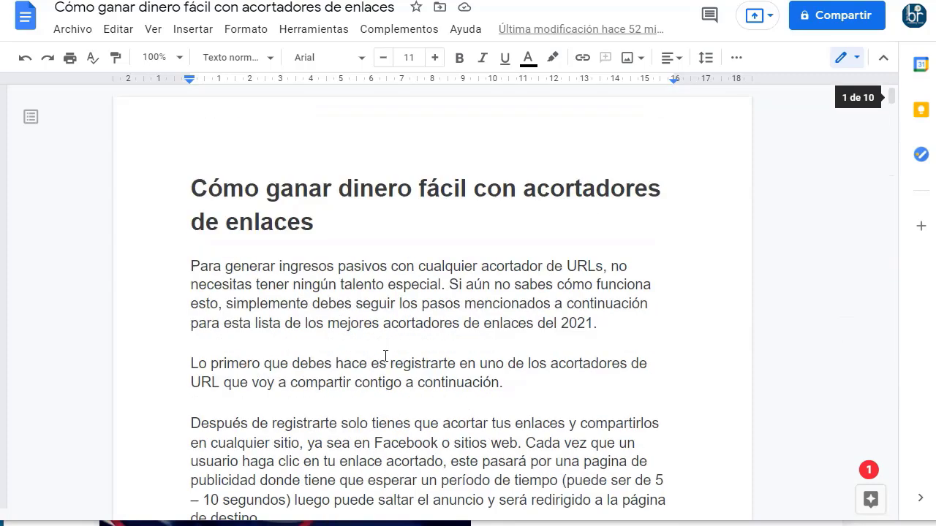